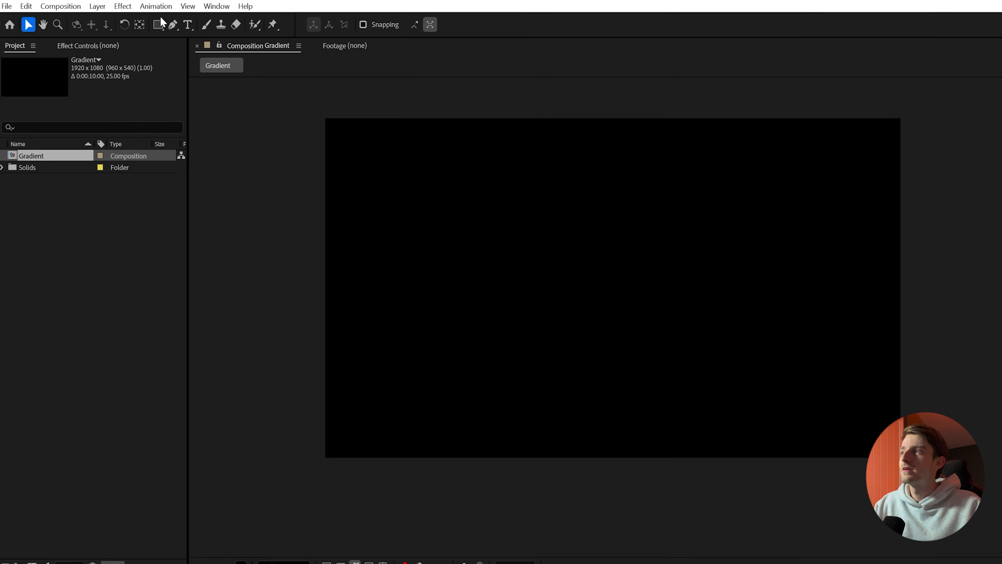
# Create a frame-filling rectangle with a white-to-black linear gradient fill running from the composition's left edge to its right edge
pyautogui.click(108, 18)
pyautogui.doubleClick(158, 24)
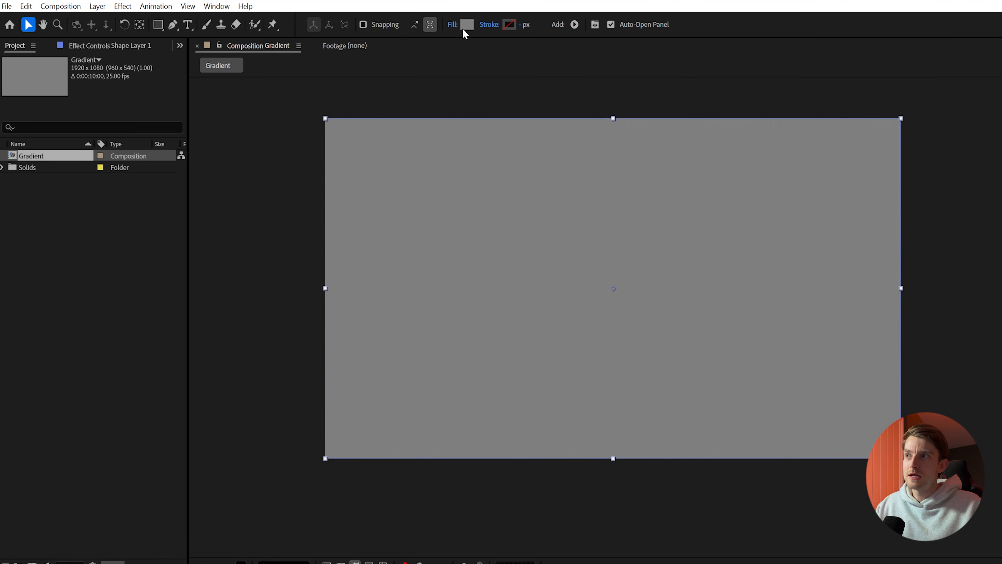
pyautogui.click(452, 25)
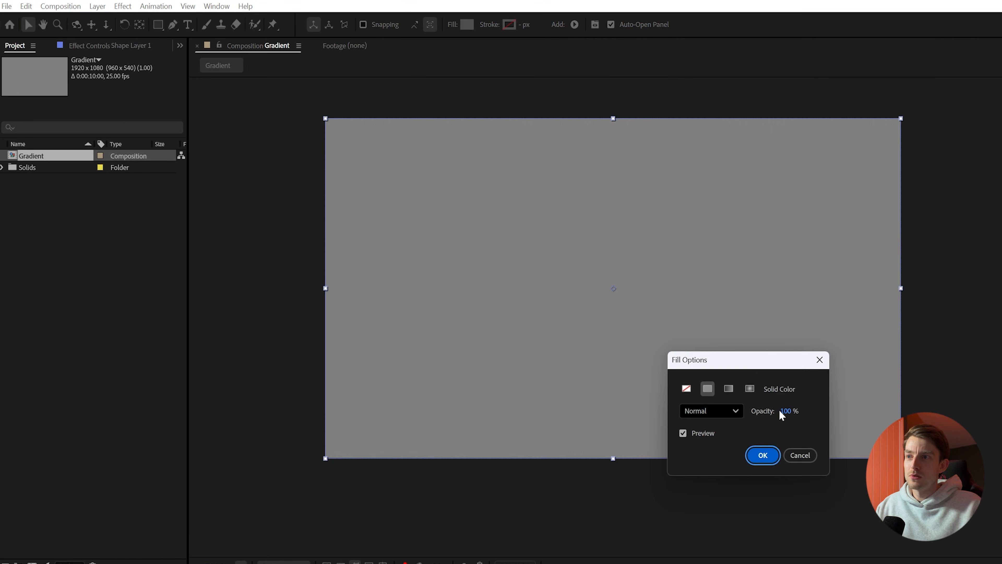
pyautogui.click(728, 389)
pyautogui.click(762, 455)
pyautogui.moveTo(643, 289); pyautogui.dragTo(901, 289)
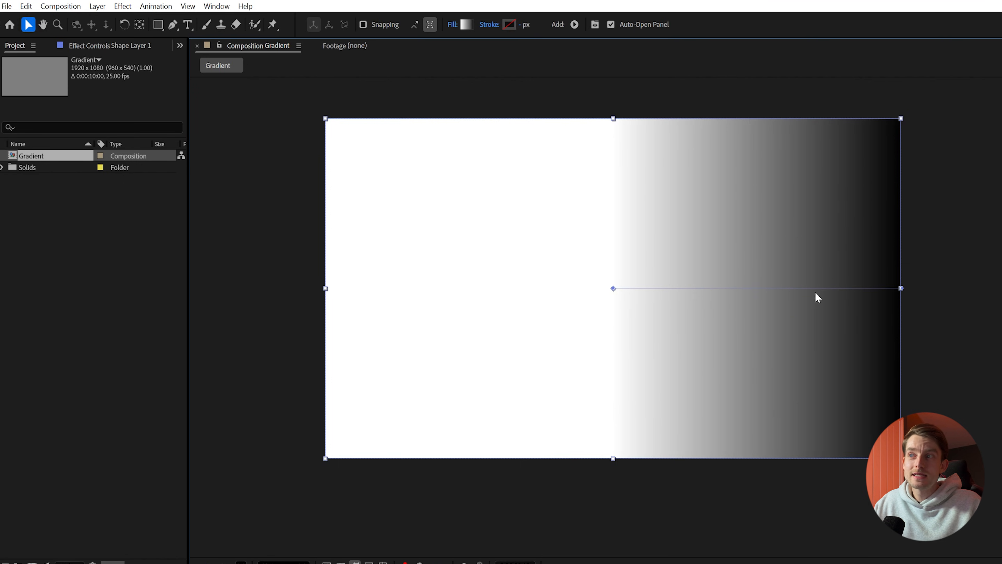
pyautogui.moveTo(613, 289); pyautogui.dragTo(325, 288)
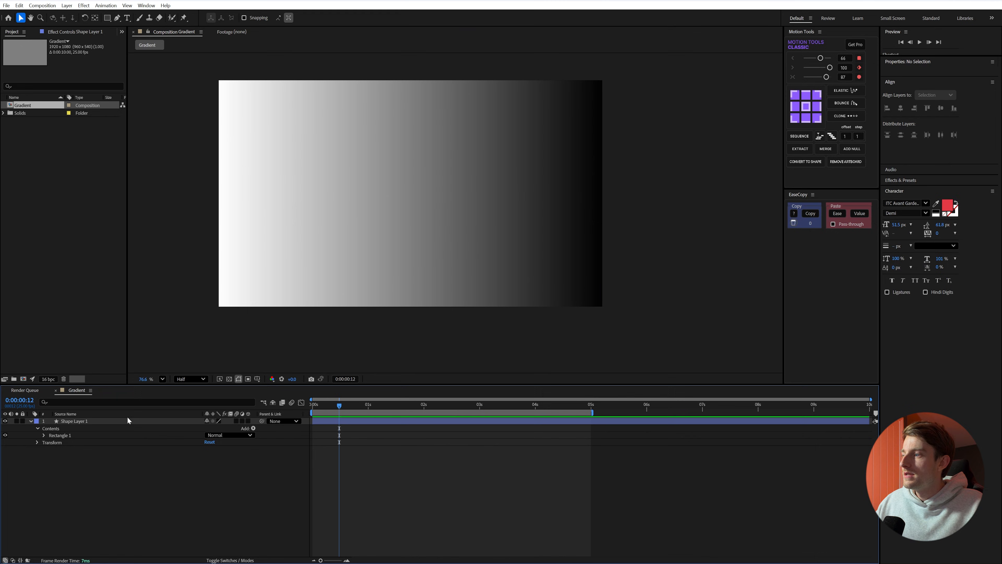
# Rename the rectangle's shape layer to "Gradient" and deselect it
pyautogui.click(132, 419)
pyautogui.press('Return')
pyautogui.write('Gradient')
pyautogui.press('Return')
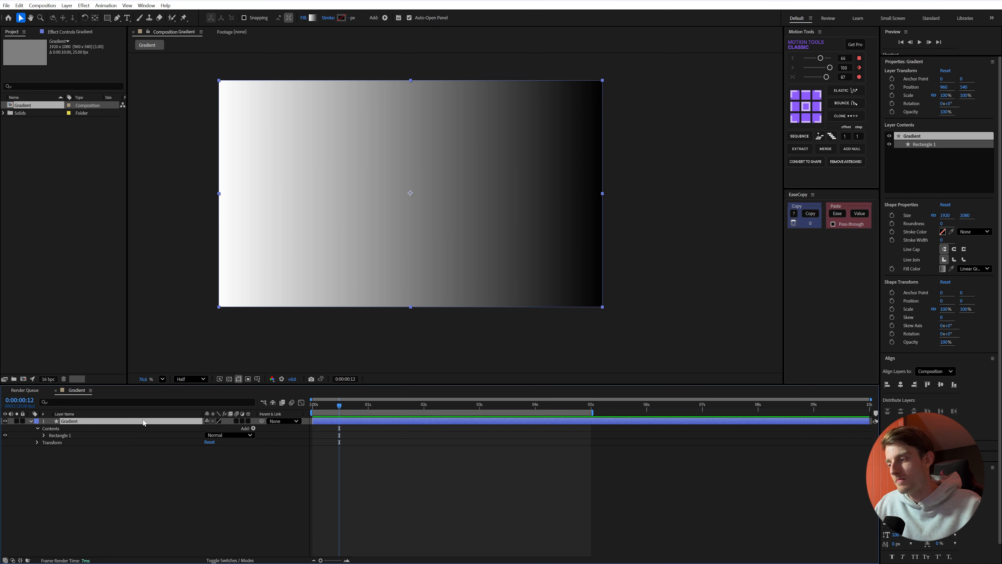
pyautogui.click(189, 474)
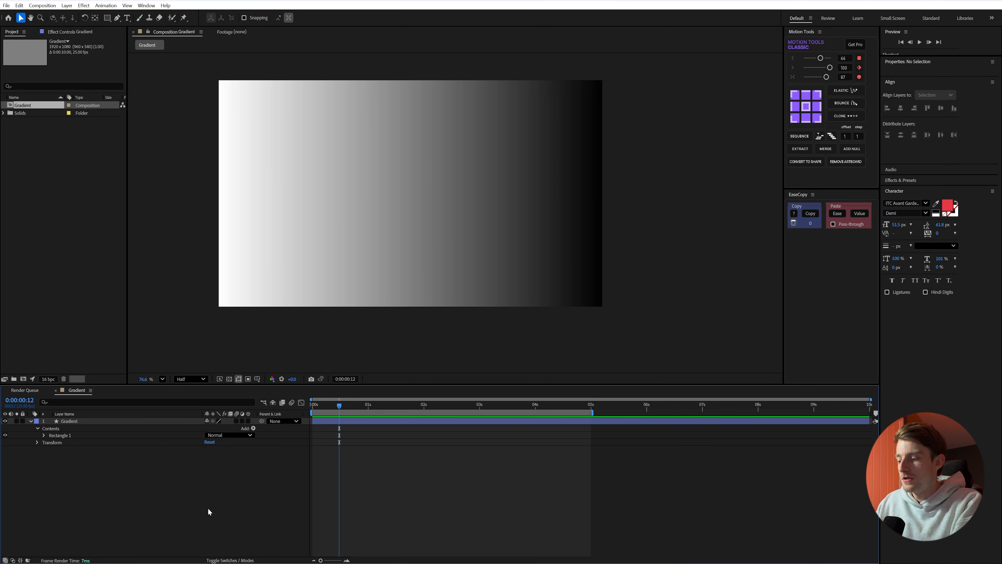
# Add an adjustment layer above the gradient and name it "Colour"
pyautogui.hotkey('ctrl', 'alt', 'y')
pyautogui.press('Return')
pyautogui.write('Colour')
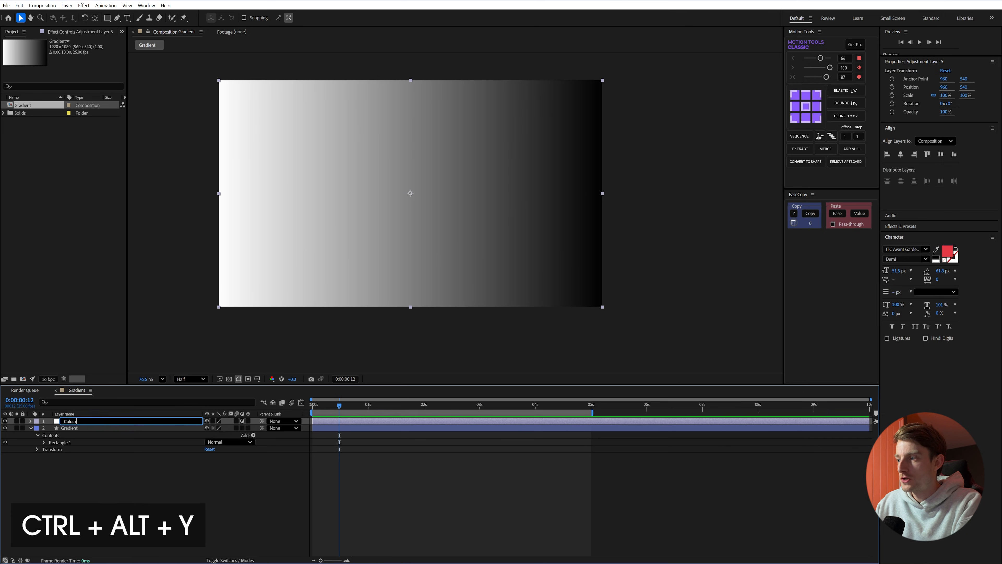
pyautogui.press('Return')
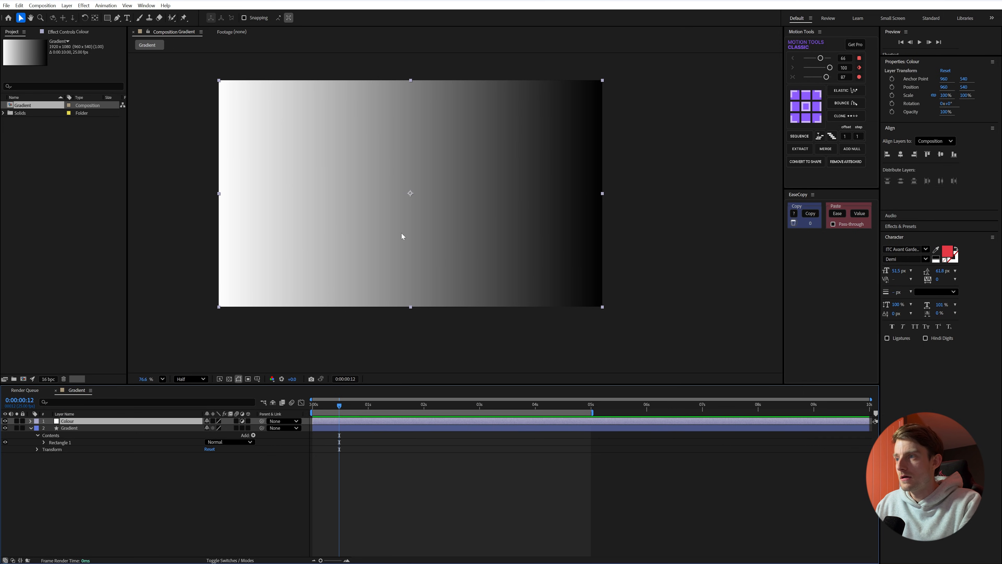
# Apply the Colorama effect to the Colour adjustment layer
pyautogui.hotkey('ctrl', 'space')
pyautogui.write('colora')
pyautogui.press('Return')
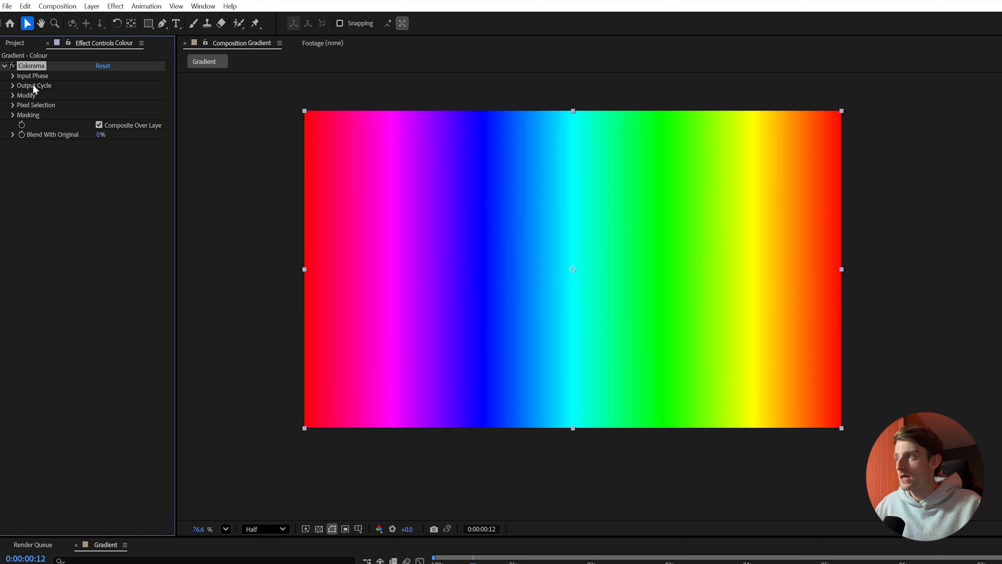
# Try the Sunset and Earthenware preset palettes in Colorama's Output Cycle and settle on Sunset
pyautogui.click(13, 85)
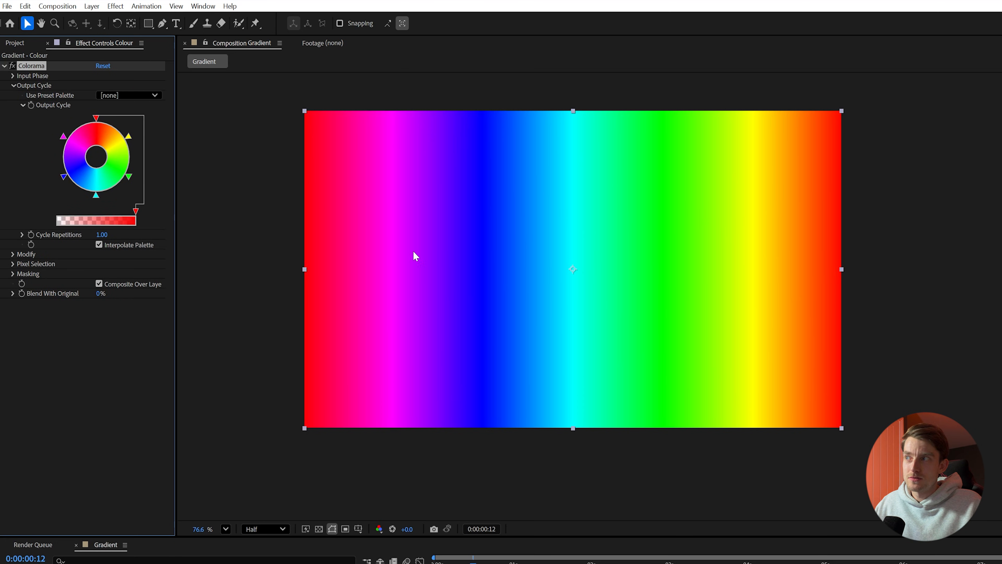
pyautogui.click(141, 95)
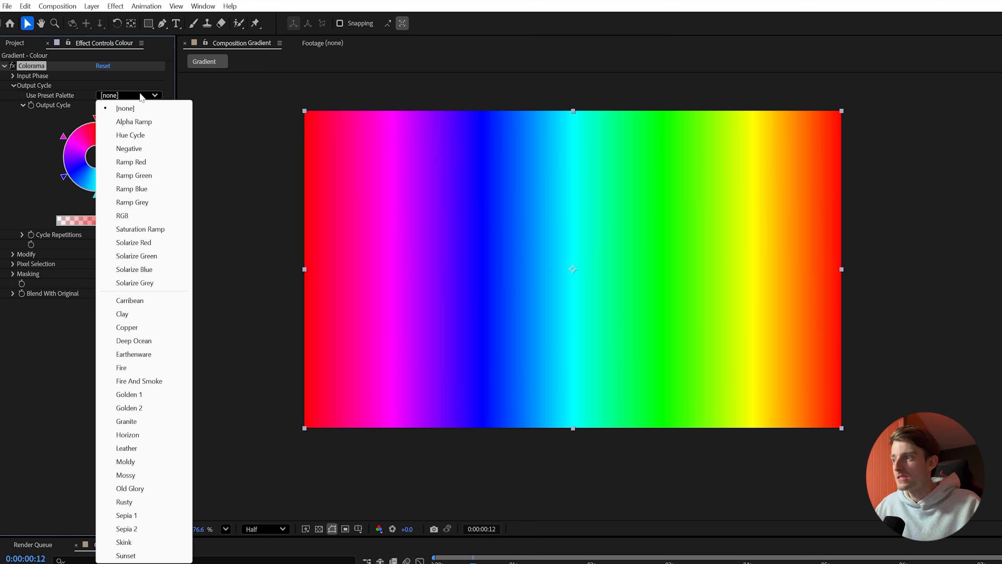
pyautogui.click(153, 555)
pyautogui.click(122, 96)
pyautogui.click(165, 355)
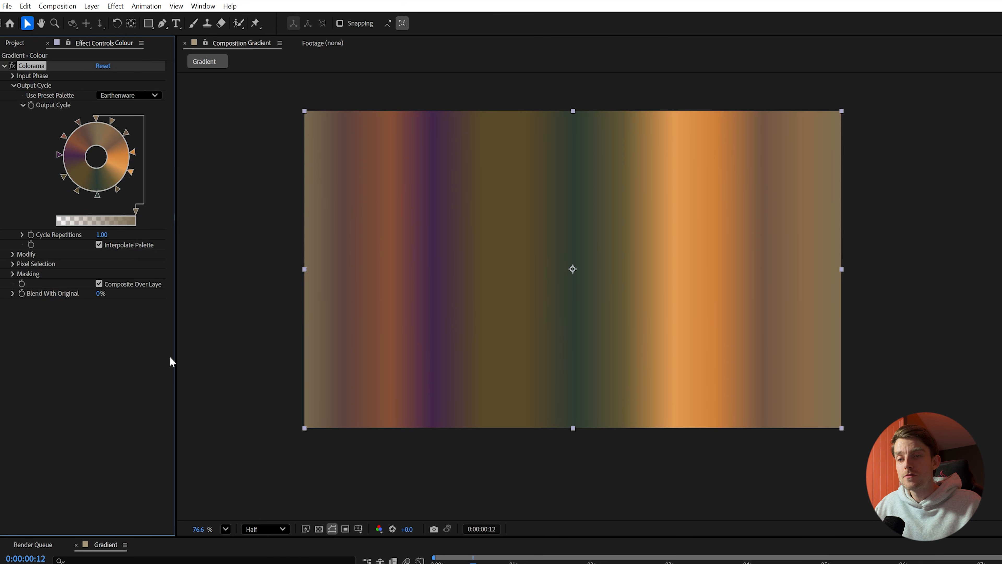
pyautogui.click(118, 96)
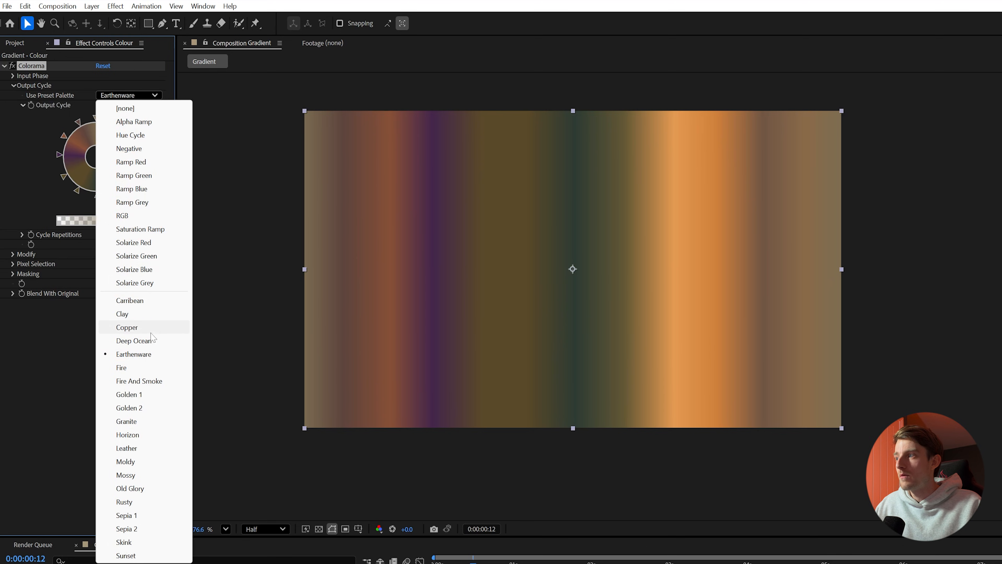
pyautogui.click(126, 555)
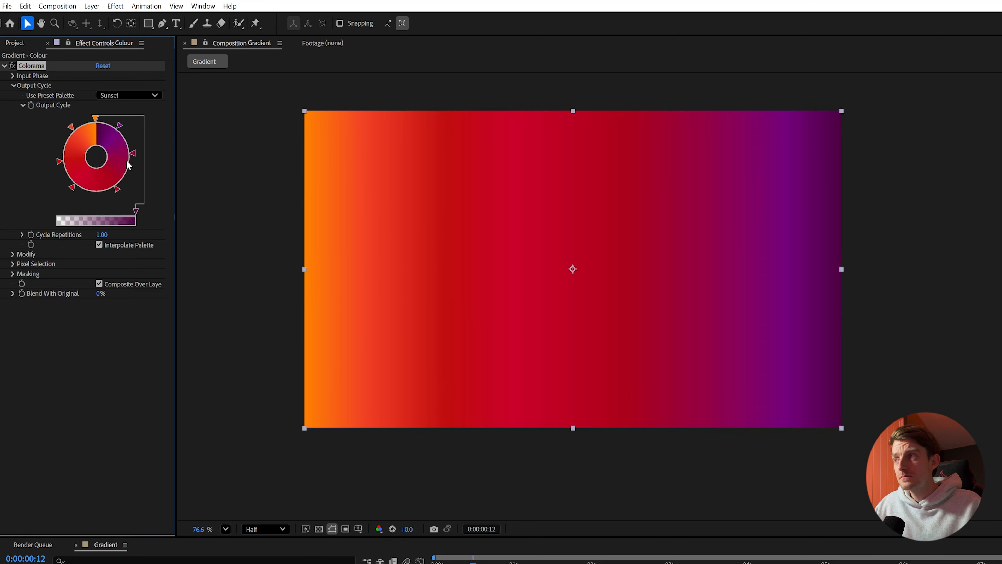
# Remove the surplus colour markers from Colorama's output cycle wheel, keeping only the dark purple, orange and light red ones
pyautogui.click(120, 127)
pyautogui.moveTo(119, 128); pyautogui.dragTo(160, 88)
pyautogui.moveTo(132, 154); pyautogui.dragTo(159, 151)
pyautogui.moveTo(117, 189); pyautogui.dragTo(126, 209)
pyautogui.moveTo(69, 187); pyautogui.dragTo(25, 210)
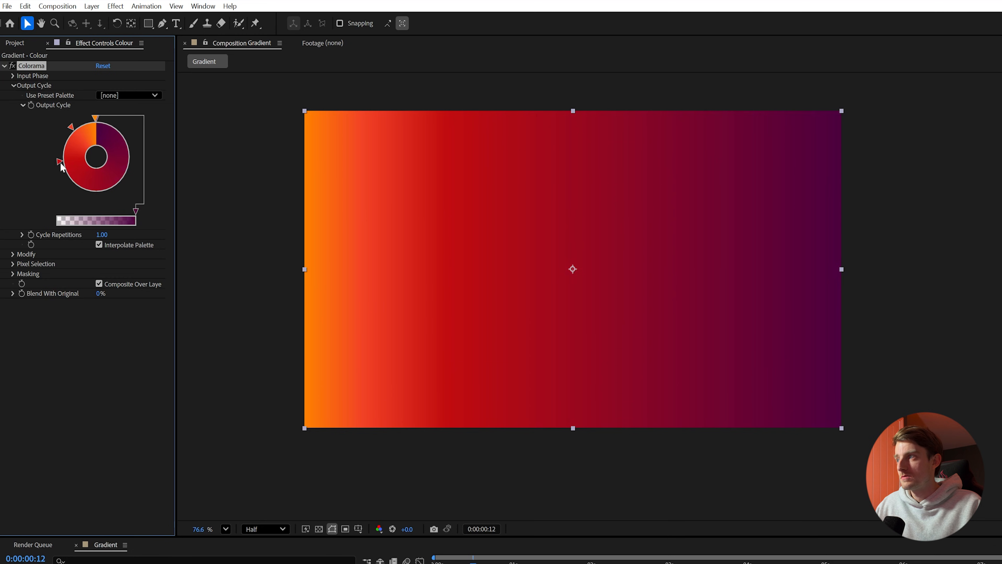
pyautogui.moveTo(60, 162); pyautogui.dragTo(28, 165)
# Space the markers around the output cycle wheel, with light red on its right side and orange on its lower left
pyautogui.moveTo(71, 127); pyautogui.dragTo(131, 156)
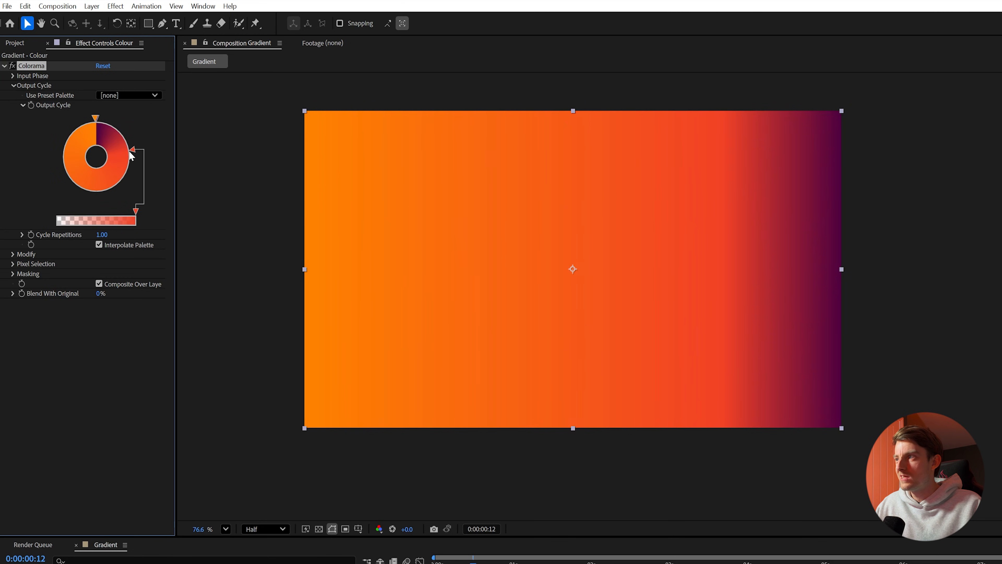
pyautogui.moveTo(97, 123); pyautogui.dragTo(63, 175)
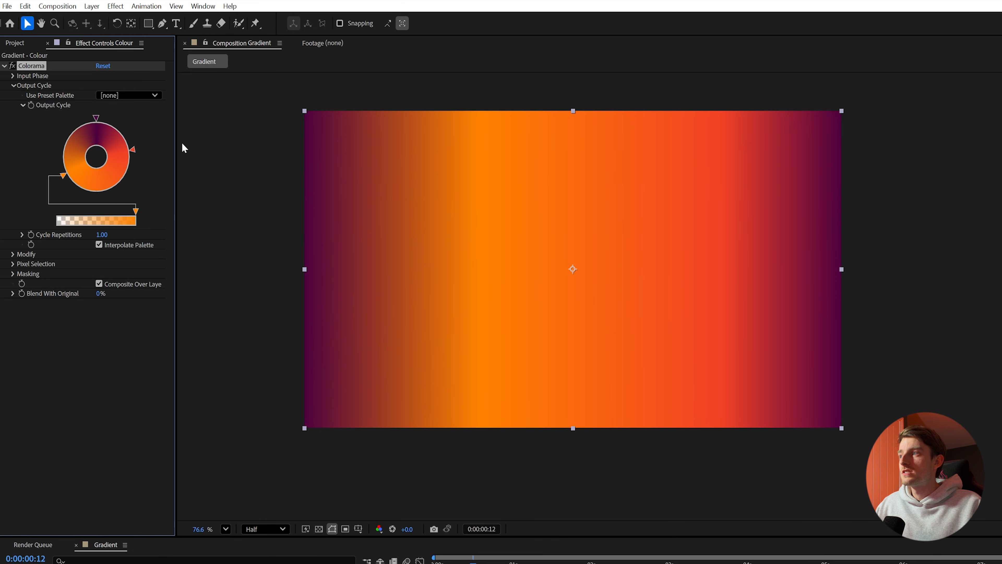
pyautogui.moveTo(134, 149)
pyautogui.mouseDown()
pyautogui.moveTo(130, 206)
pyautogui.moveTo(143, 159)
pyautogui.mouseUp()
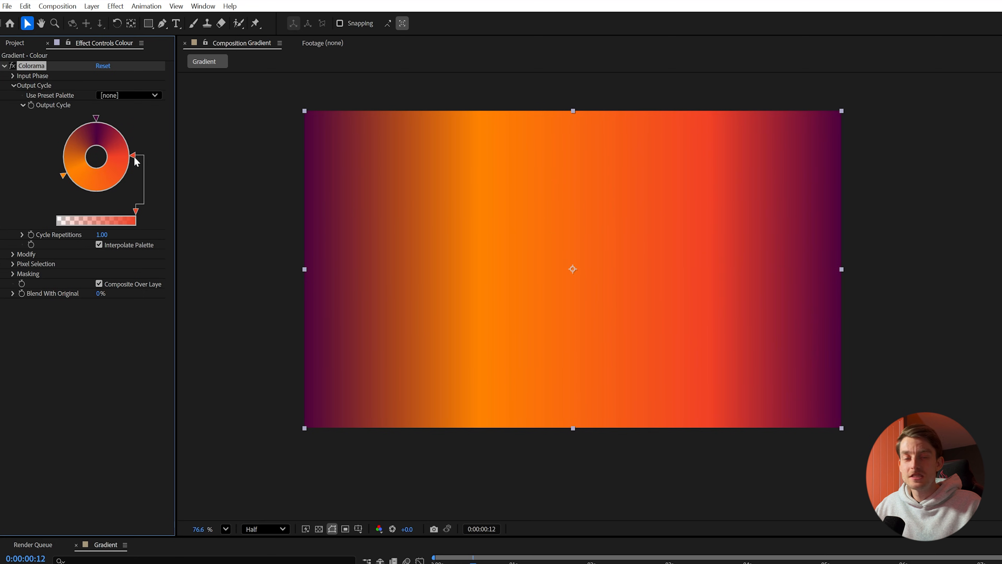
# Recolour the light red marker on the wheel's right side to dark blue
pyautogui.doubleClick(135, 158)
pyautogui.click(727, 383)
pyautogui.click(672, 401)
pyautogui.moveTo(672, 402)
pyautogui.mouseDown()
pyautogui.moveTo(674, 383)
pyautogui.moveTo(698, 425)
pyautogui.mouseUp()
pyautogui.click(816, 324)
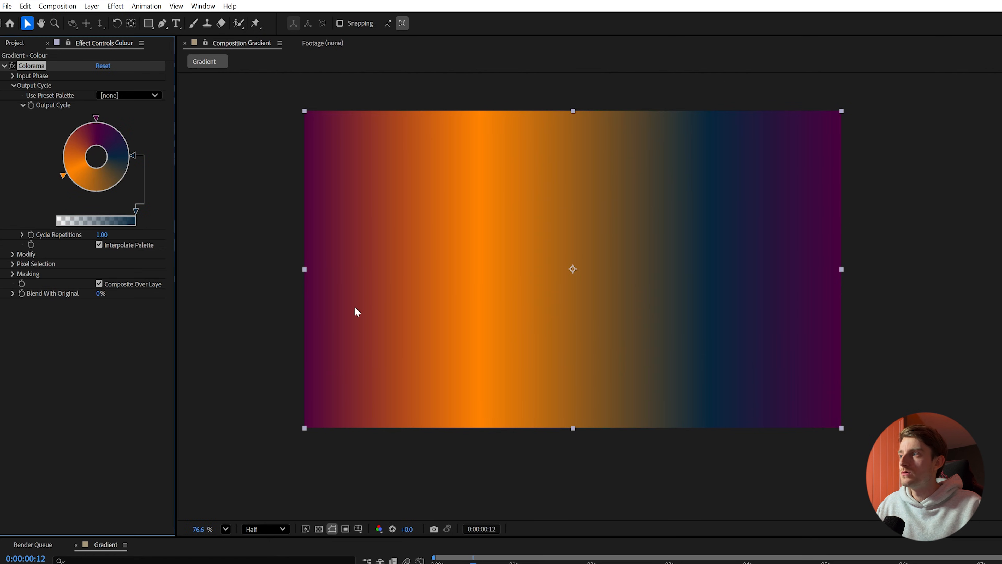
# Change the dark purple marker at the top of the output cycle wheel to near-black blue 040E19
pyautogui.doubleClick(96, 119)
pyautogui.click(728, 382)
pyautogui.moveTo(693, 437); pyautogui.dragTo(691, 453)
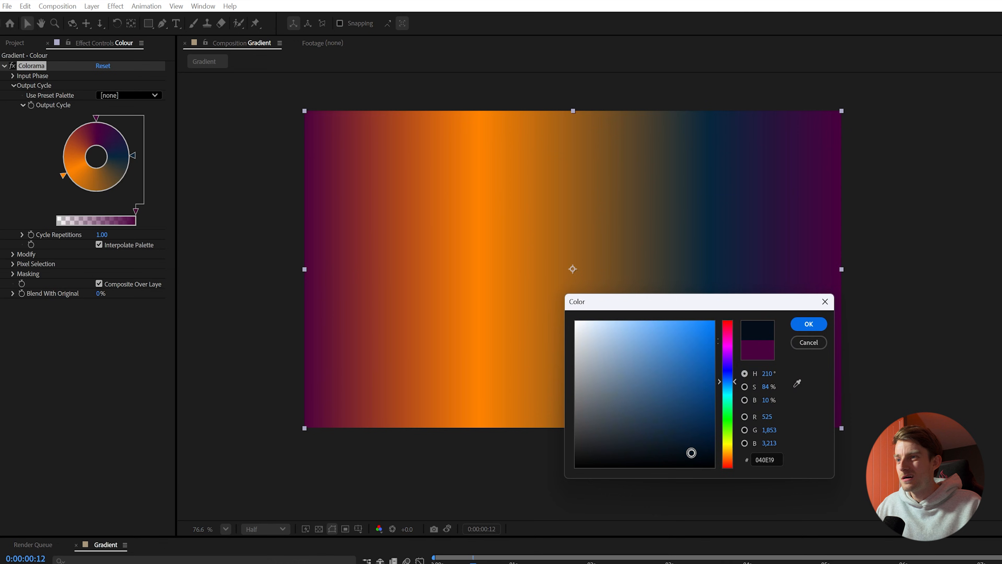
pyautogui.click(809, 323)
# Change the orange marker on the output cycle wheel to light cyan 50D8E7
pyautogui.doubleClick(62, 174)
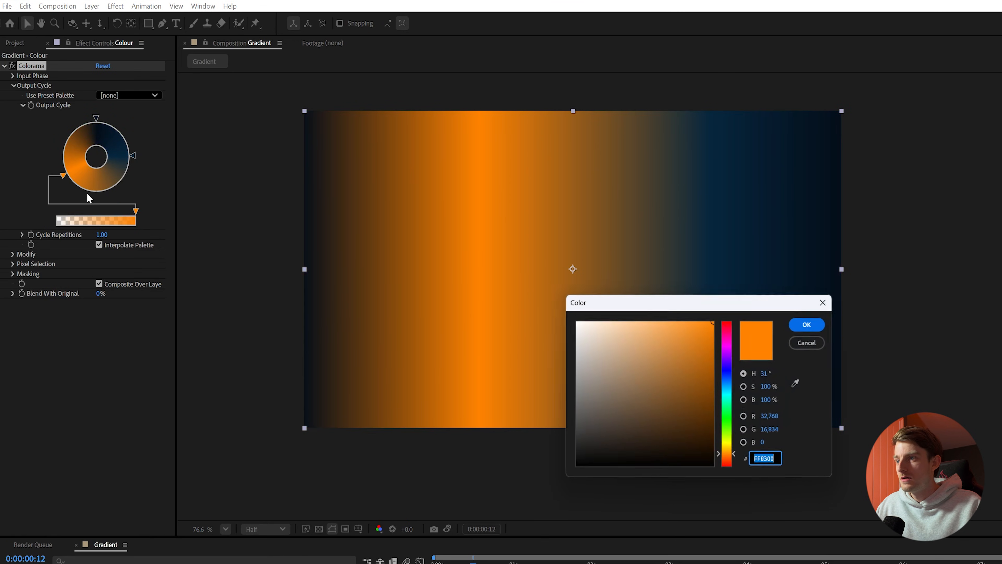
pyautogui.moveTo(727, 410); pyautogui.dragTo(727, 390)
pyautogui.click(664, 334)
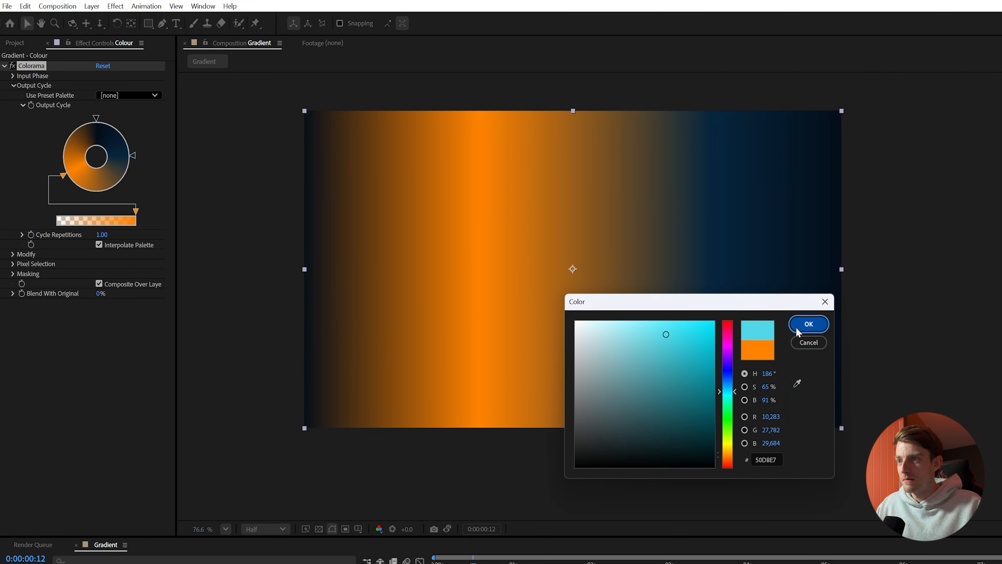
pyautogui.click(809, 323)
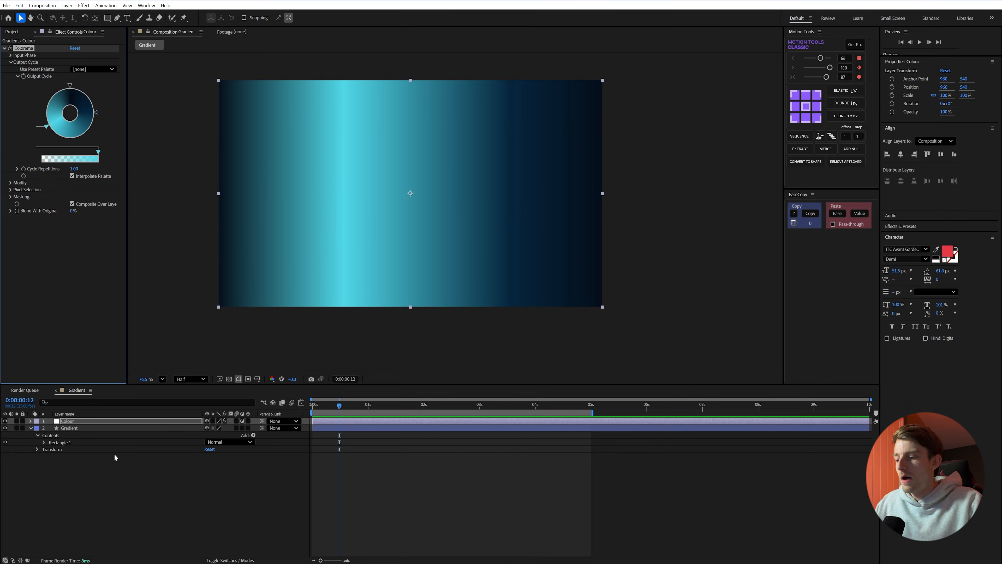
# Add a second adjustment layer on top of the stack and name it "FX"
pyautogui.hotkey('ctrl', 'alt', 'y')
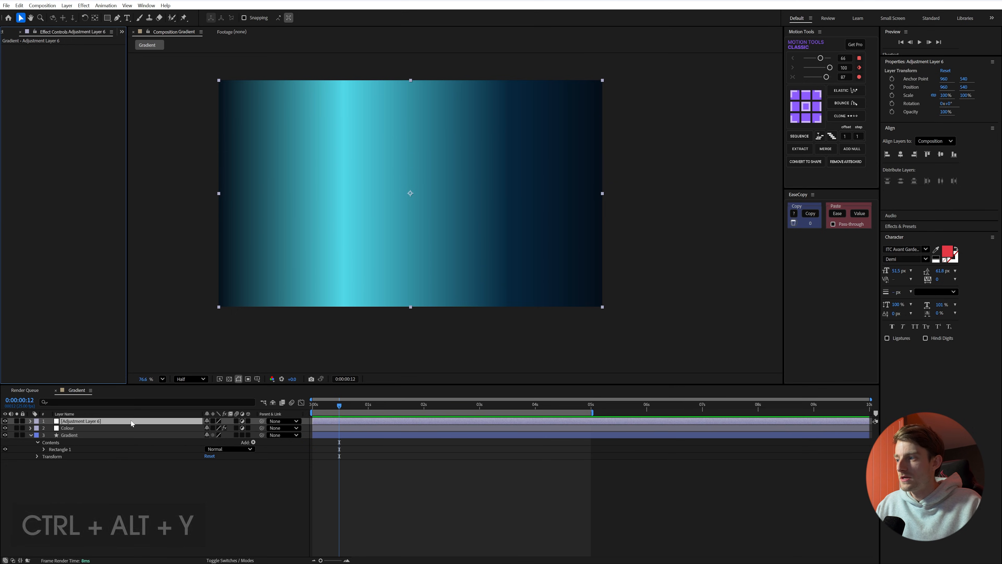
pyautogui.press('Return')
pyautogui.write('FX')
pyautogui.press('Return')
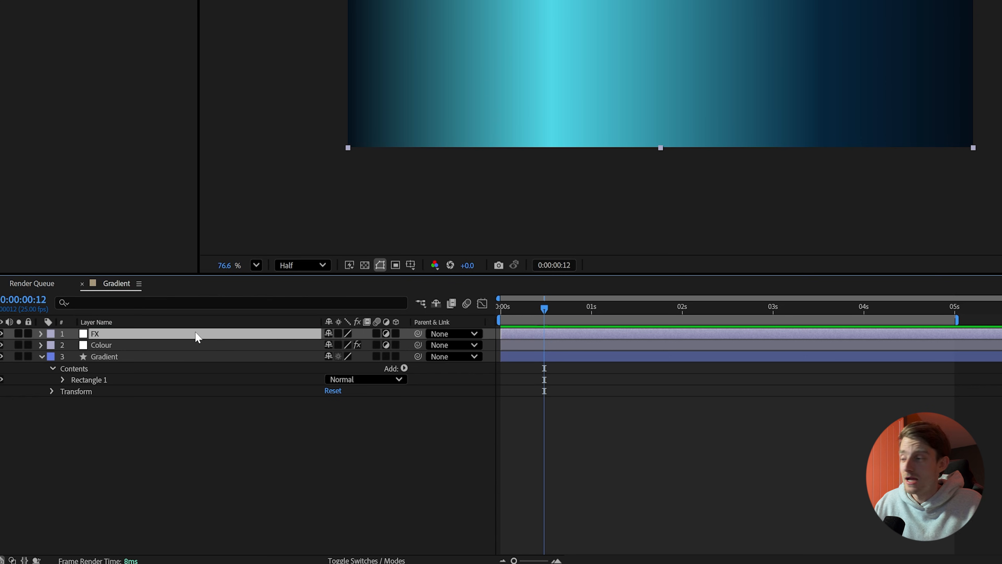
# Apply Turbulent Displace to the FX layer and set its displacement type to Turbulent Smoother
pyautogui.hotkey('ctrl', 'space')
pyautogui.write('turb')
pyautogui.press('Return')
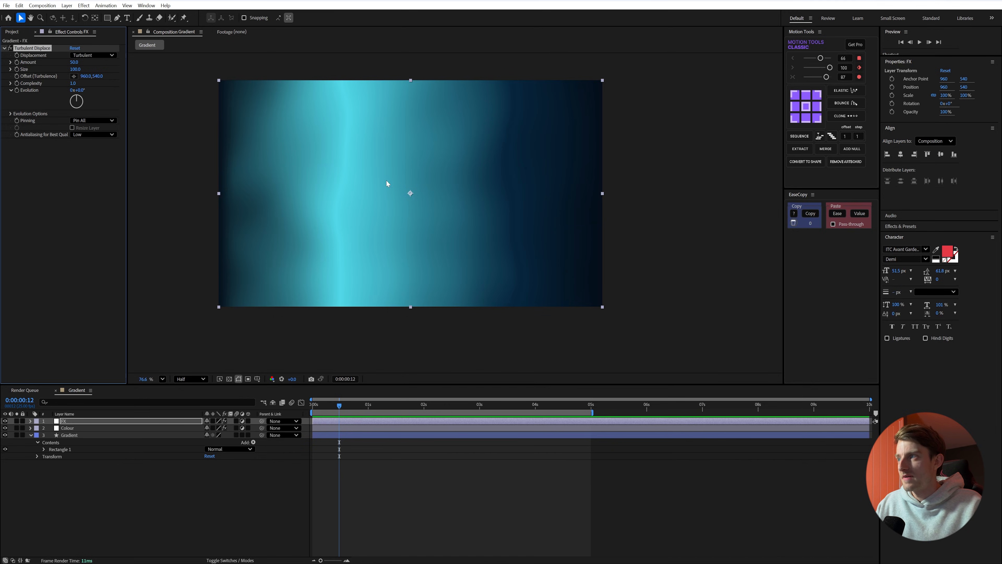
pyautogui.click(95, 56)
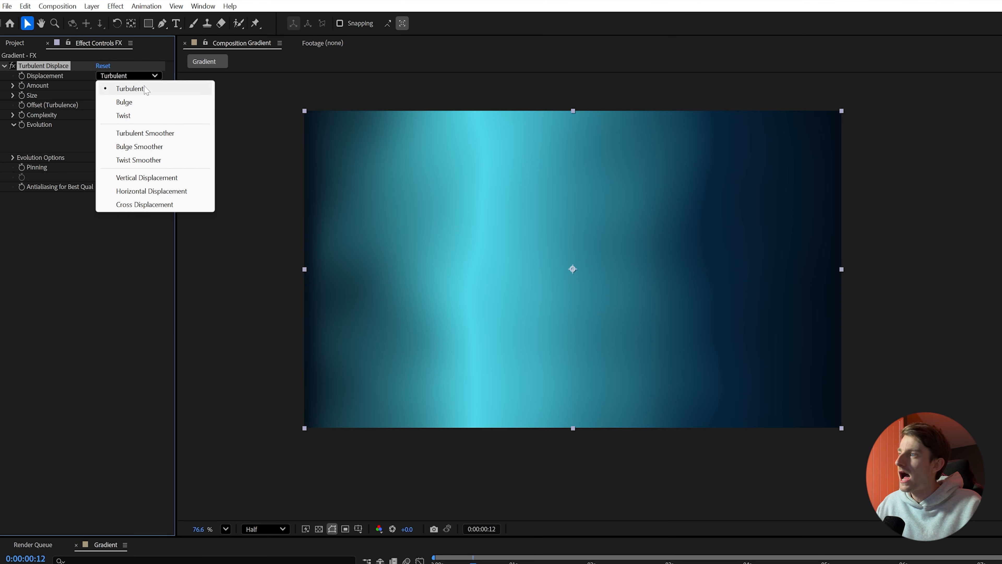
pyautogui.click(160, 133)
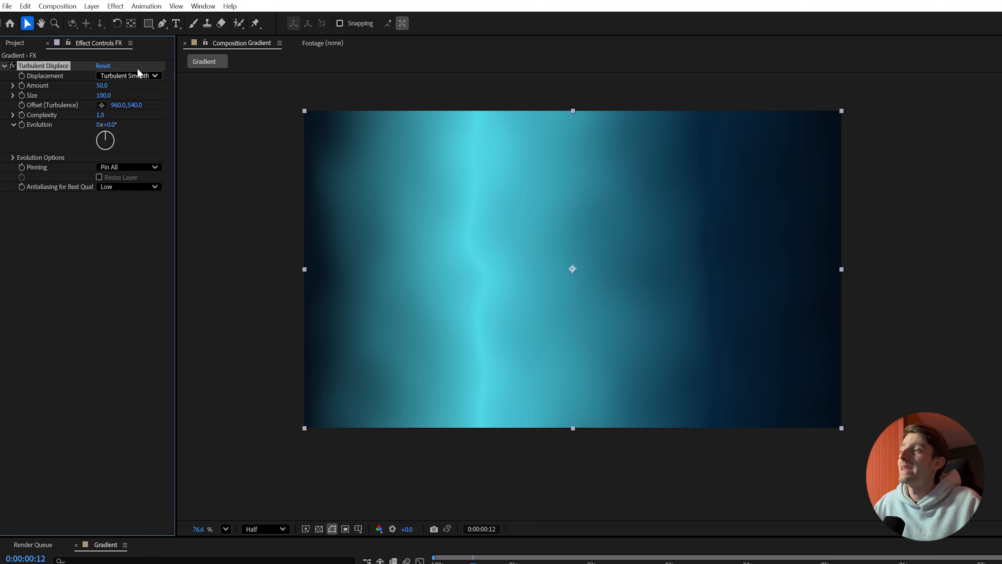
# Set the Turbulent Displace Amount to 150 and Size to 400
pyautogui.click(102, 86)
pyautogui.write('15')
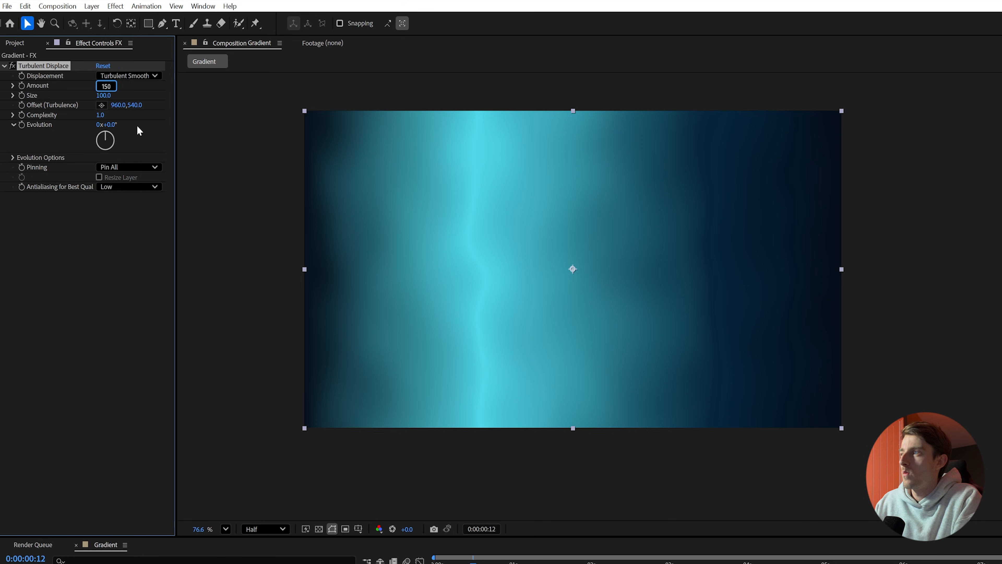
pyautogui.press('Tab')
pyautogui.write('400')
pyautogui.press('Return')
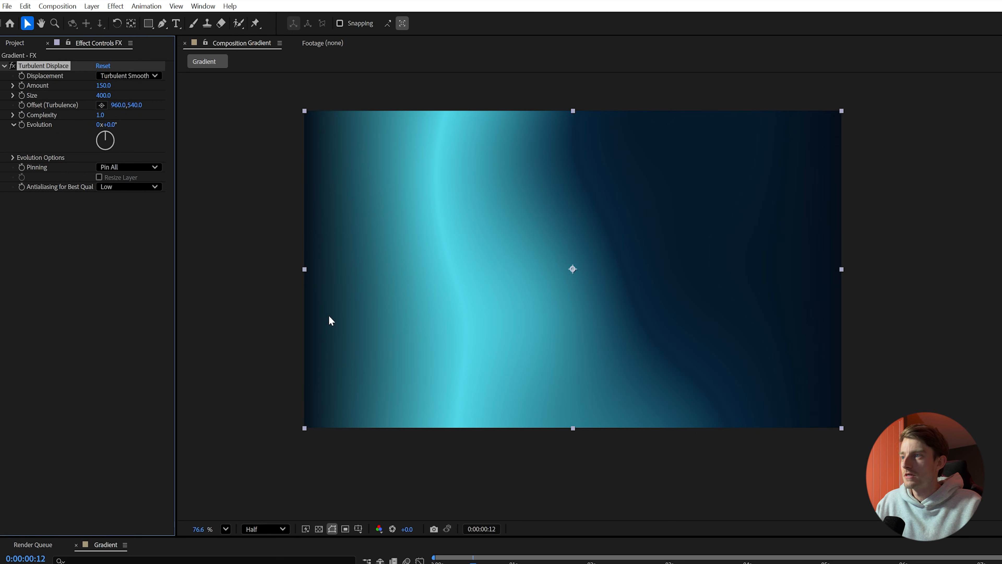
# Move to the start of the timeline and preview the composition briefly
pyautogui.moveTo(473, 562); pyautogui.dragTo(434, 562)
pyautogui.press('space')
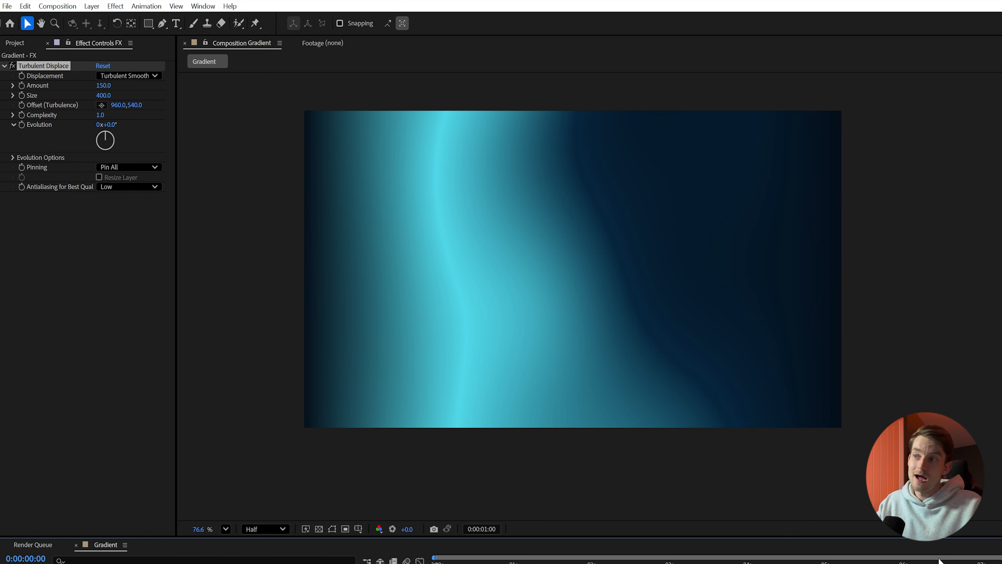
pyautogui.press('space')
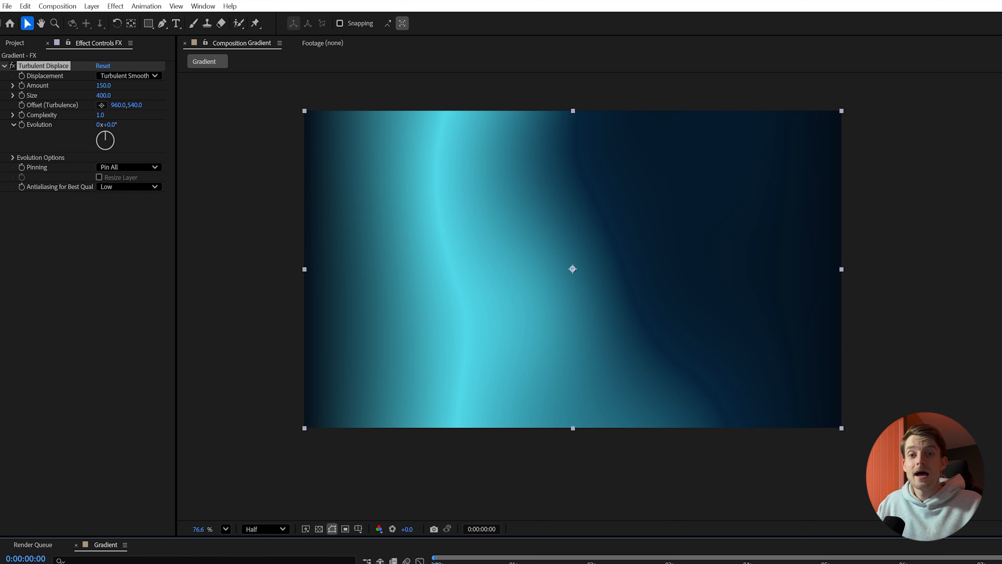
# Try a Turbulent Displace Evolution of 109° and return it to 0°
pyautogui.click(49, 129)
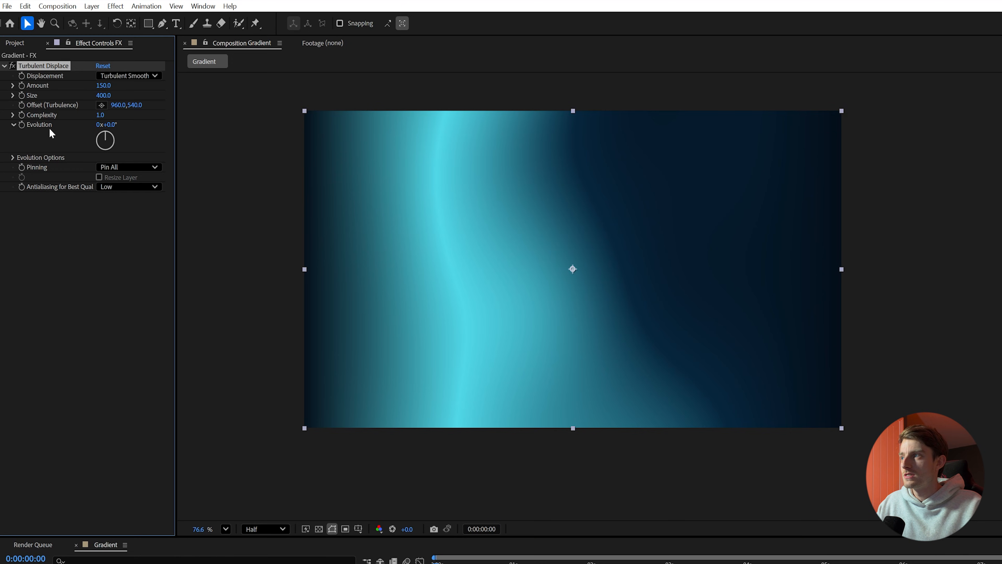
pyautogui.moveTo(114, 125); pyautogui.dragTo(200, 155)
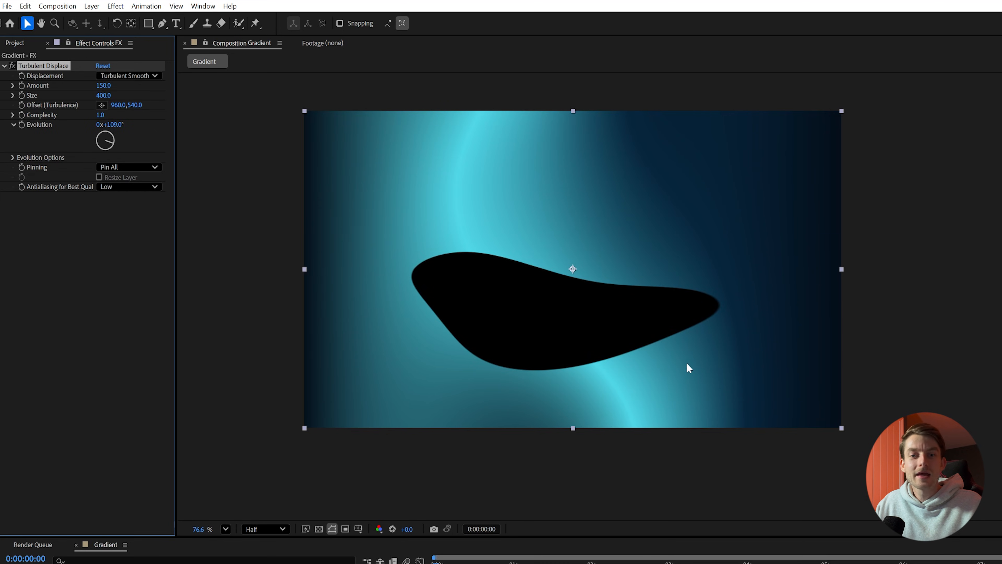
pyautogui.click(118, 125)
pyautogui.write('09')
pyautogui.press('Return')
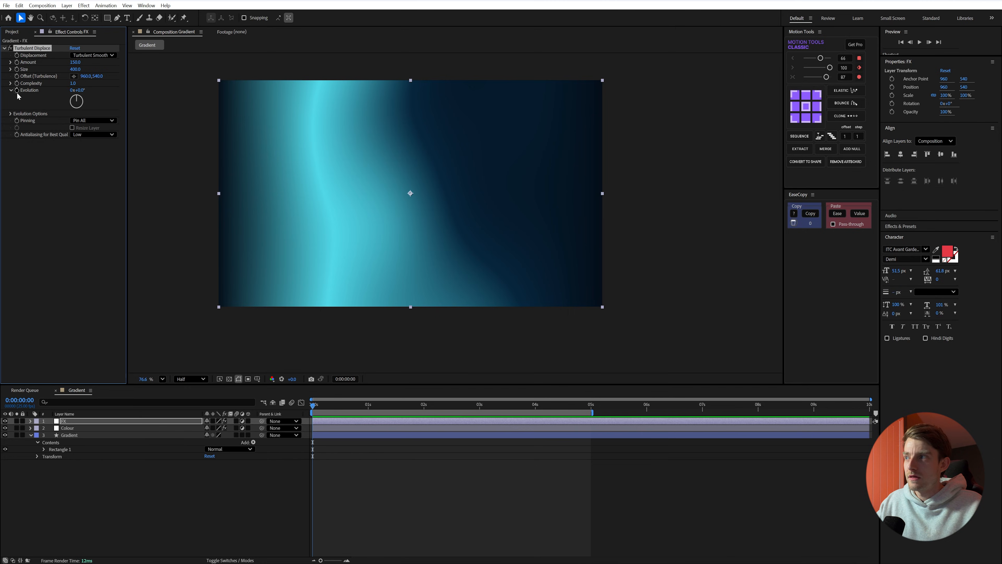
# Drive Turbulent Displace's Evolution with the expression time*36 and check it at the one-second mark
pyautogui.keyDown('alt'); pyautogui.click(21, 125); pyautogui.keyUp('alt')
pyautogui.write('tim')
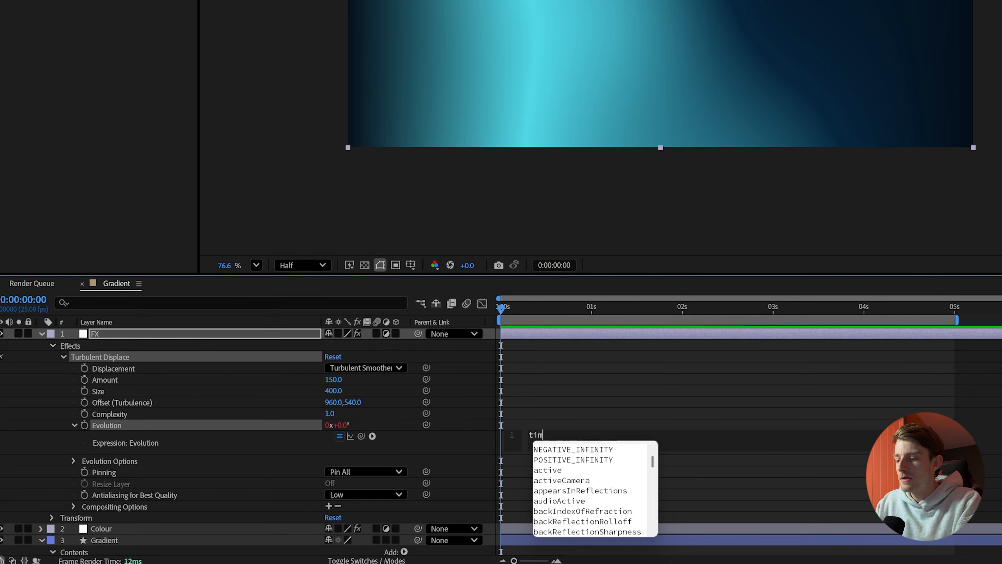
pyautogui.write('e*367')
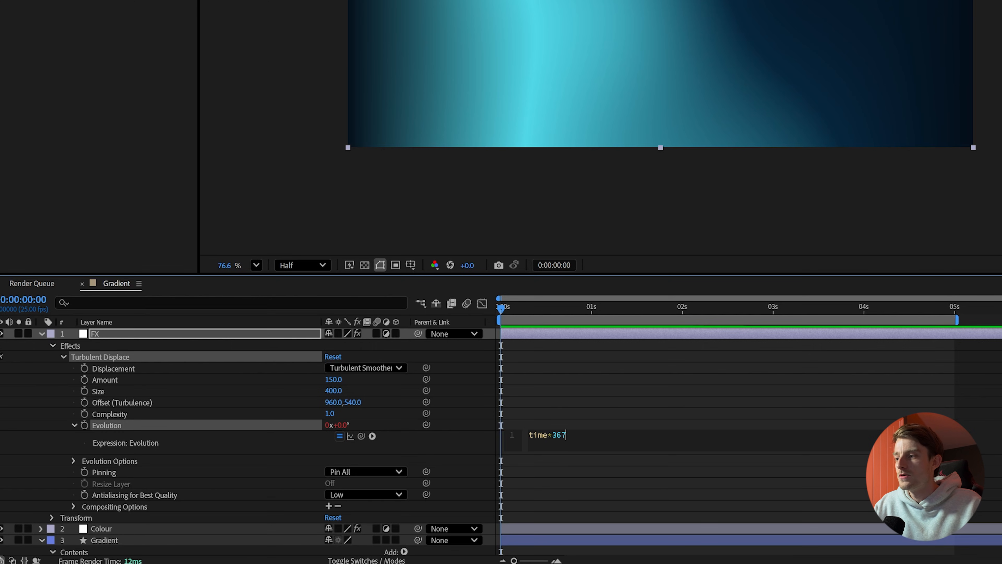
pyautogui.click(707, 371)
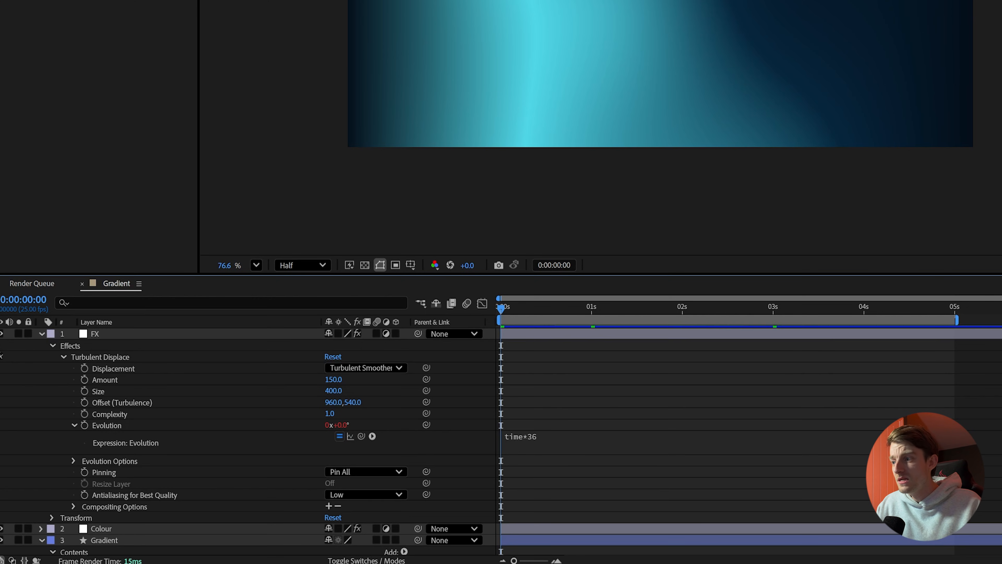
pyautogui.click(591, 311)
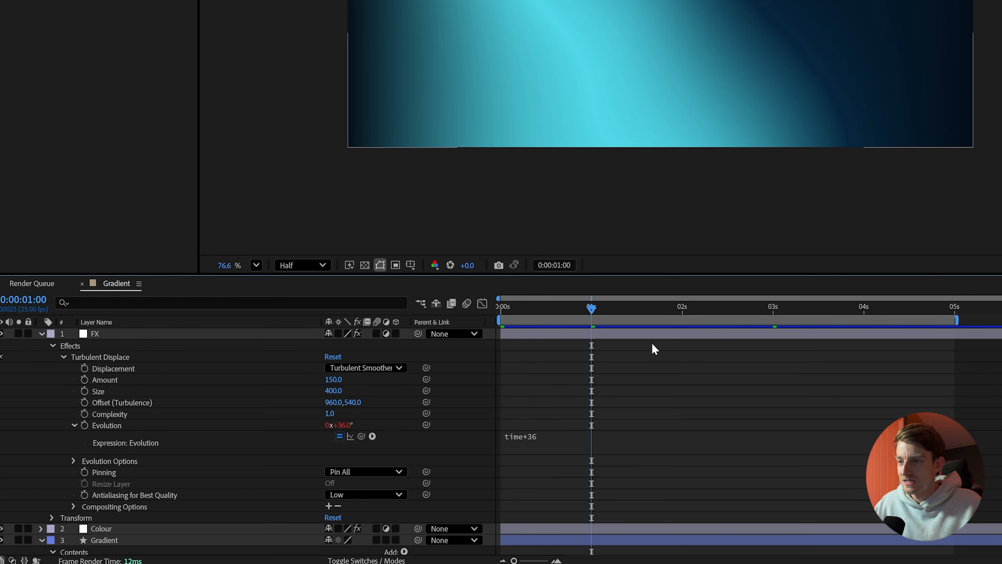
# Extend the work area to the end of the composition and preview the loop from near 9 seconds
pyautogui.moveTo(956, 320); pyautogui.dragTo(873, 410)
pyautogui.click(859, 405)
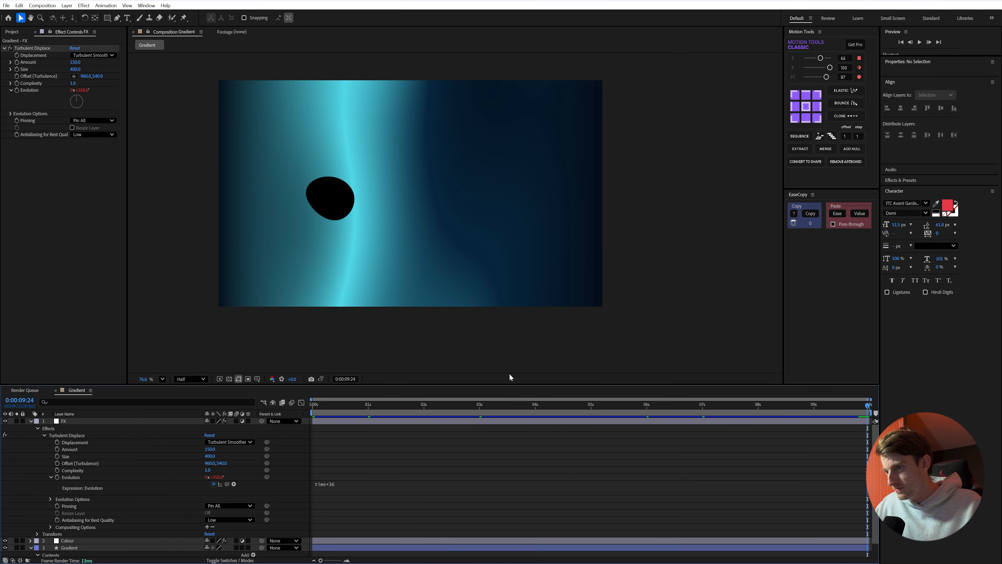
pyautogui.click(835, 405)
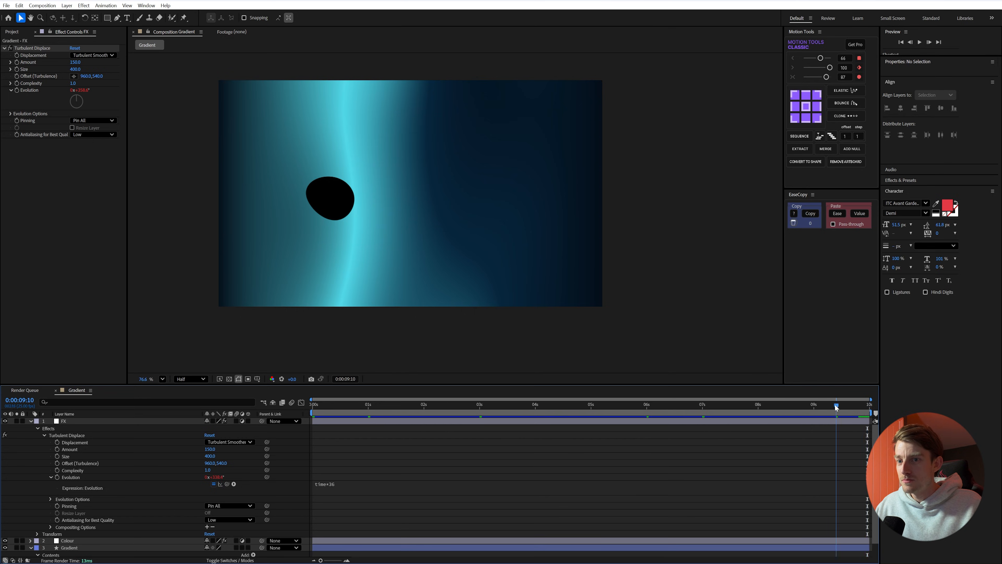
pyautogui.press('space')
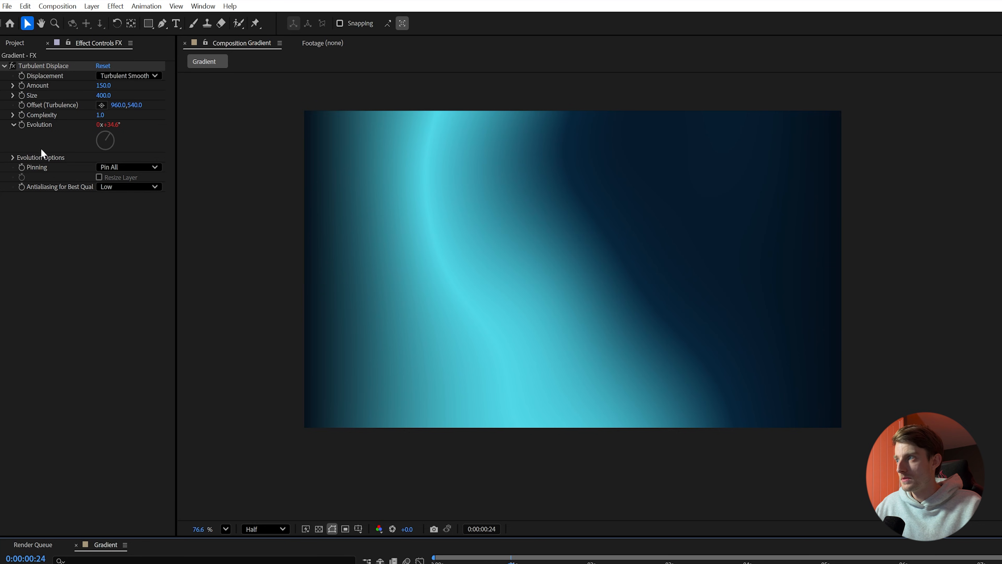
# Turn on Cycle Evolution in Turbulent Displace's Evolution Options and preview the loop across the end of the composition
pyautogui.click(14, 158)
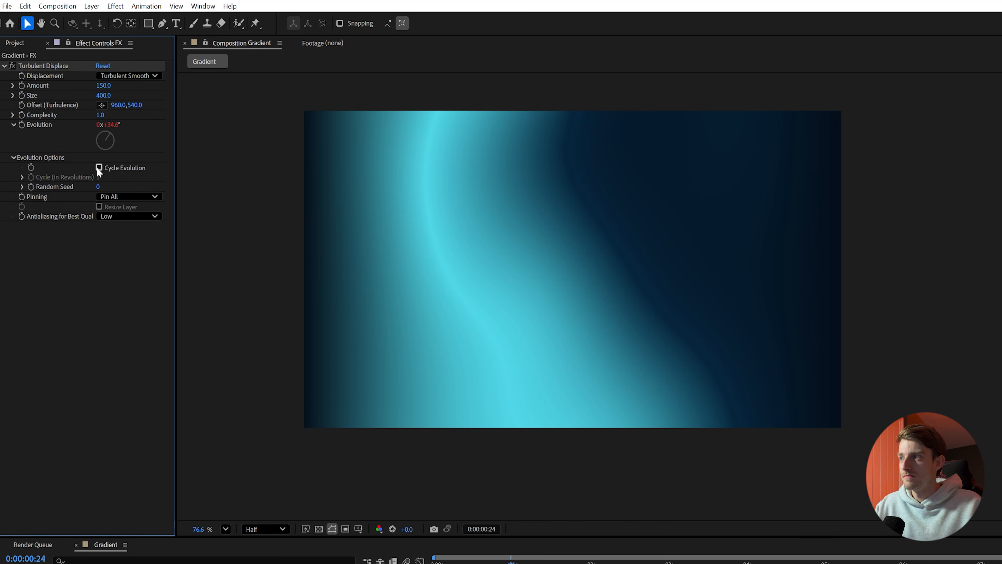
pyautogui.click(99, 167)
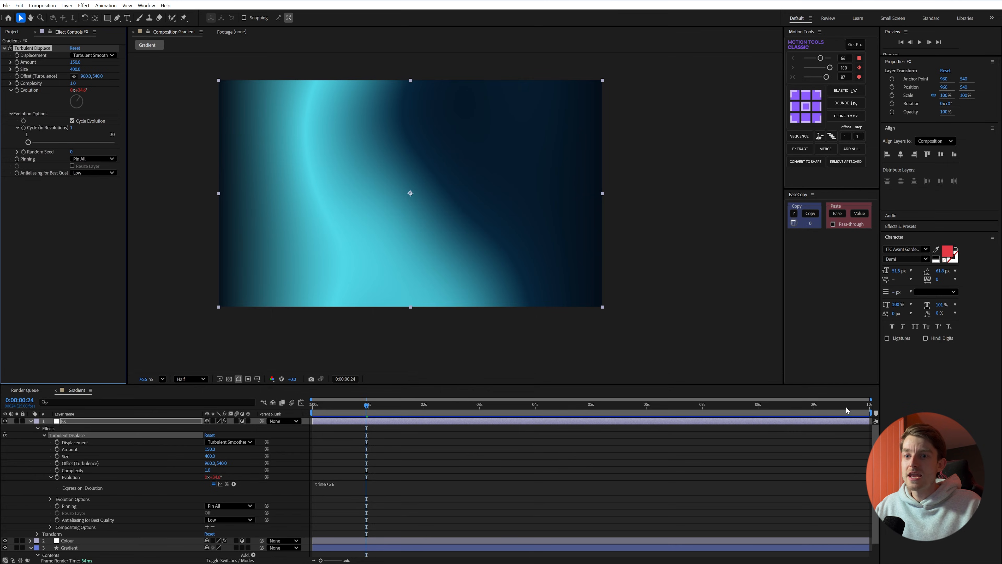
pyautogui.click(845, 410)
pyautogui.press('space')
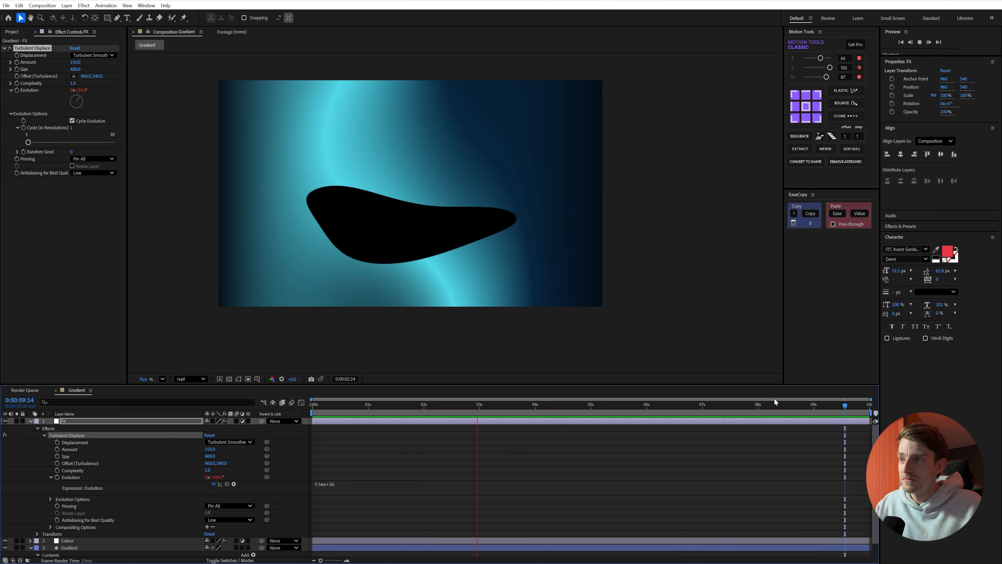
pyautogui.press('space')
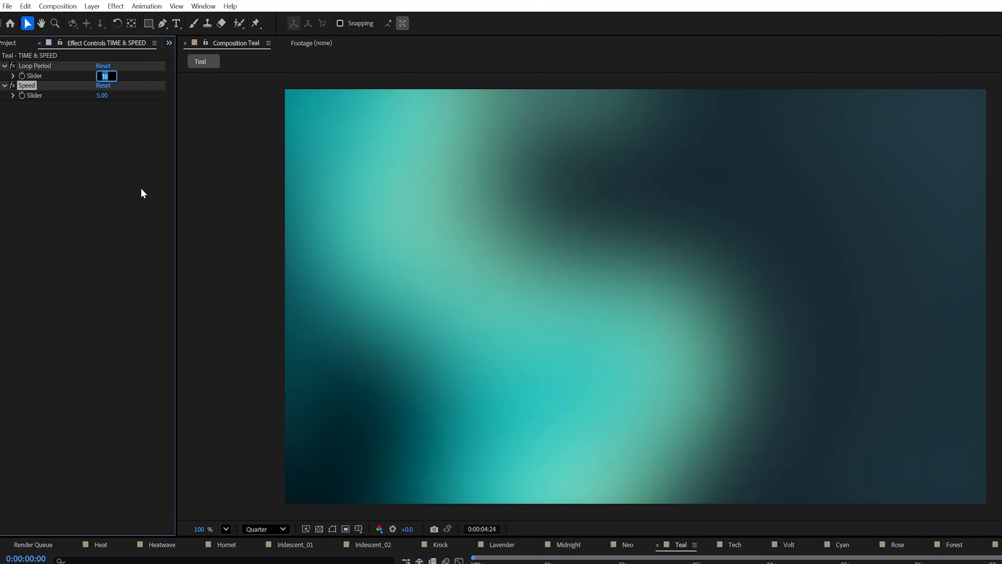
# In the Teal composition, set the TIME & SPEED layer's Loop Period slider to 5 and open the Speed value for editing
pyautogui.write('5')
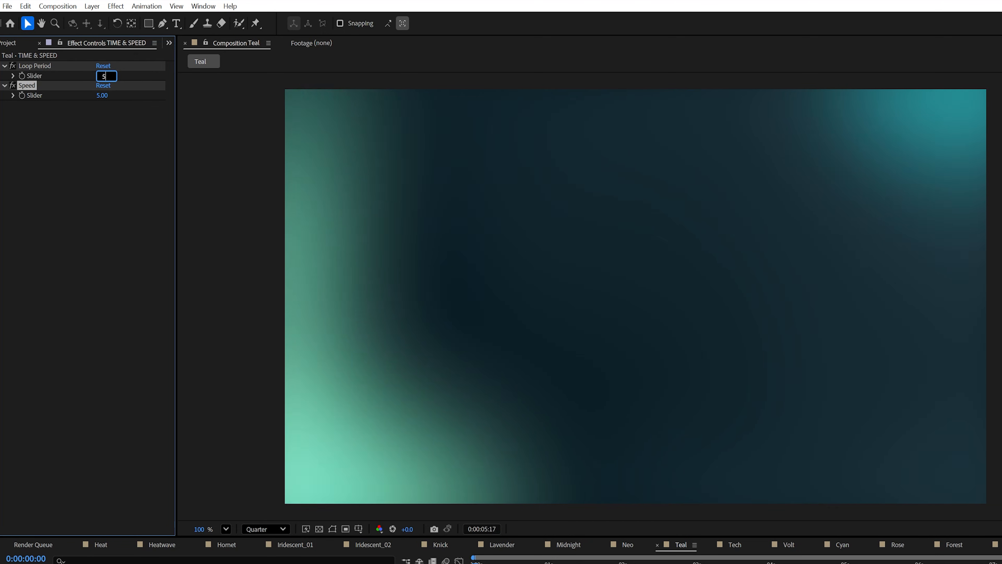
pyautogui.press('Return')
pyautogui.click(101, 95)
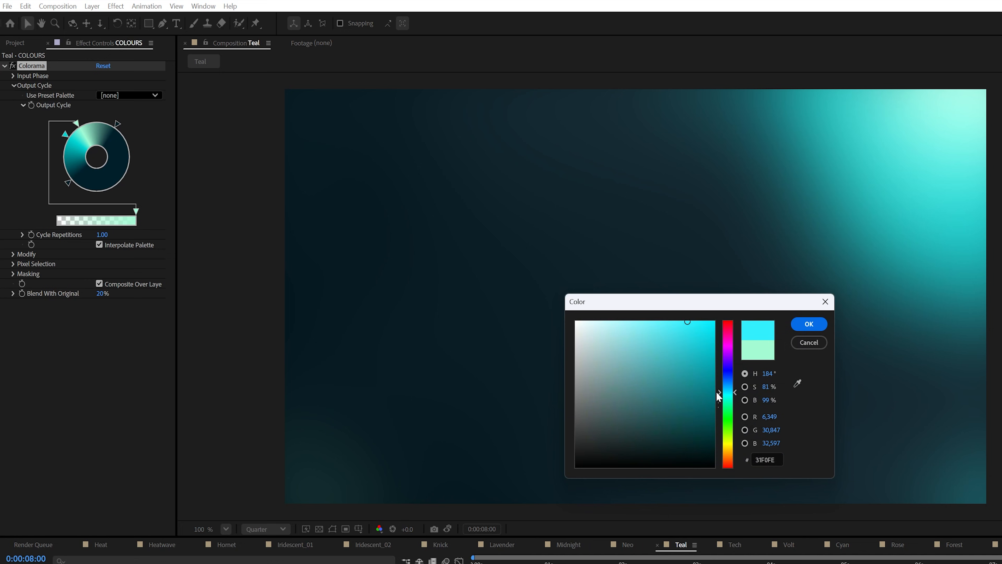
# Shift the hue of the mint Output Cycle colour in the Teal composition's Colorama effect and accept the new colour
pyautogui.moveTo(718, 395); pyautogui.dragTo(729, 359)
pyautogui.click(797, 324)
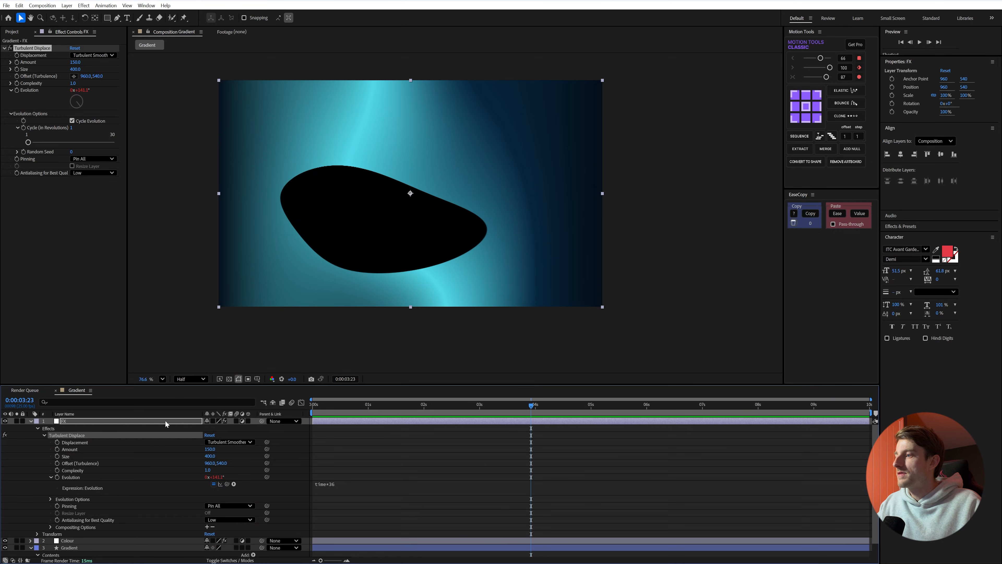
# Apply CC RepeTile to the FX layer and place it above Turbulent Displace in the effect order
pyautogui.click(165, 421)
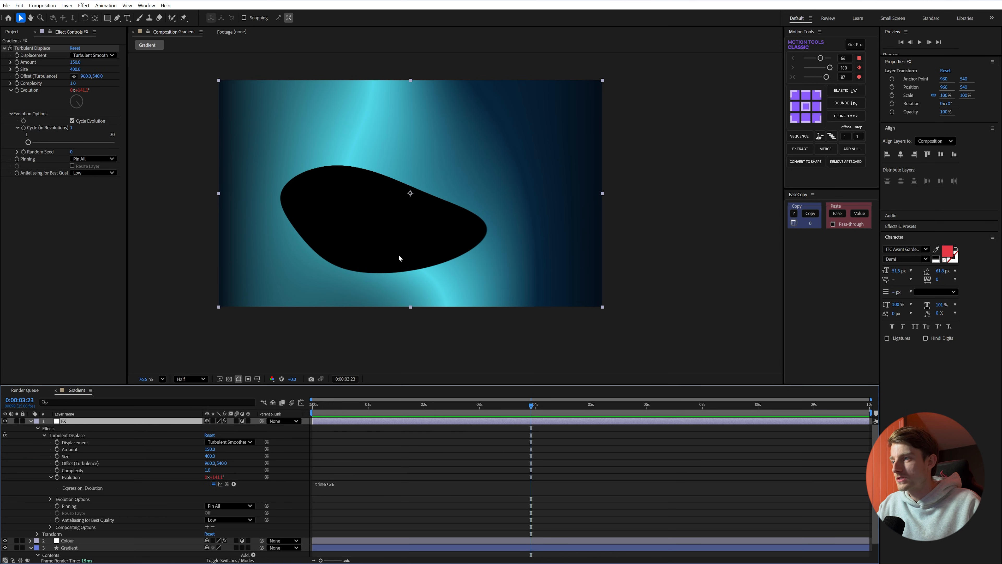
pyautogui.hotkey('ctrl', 'space')
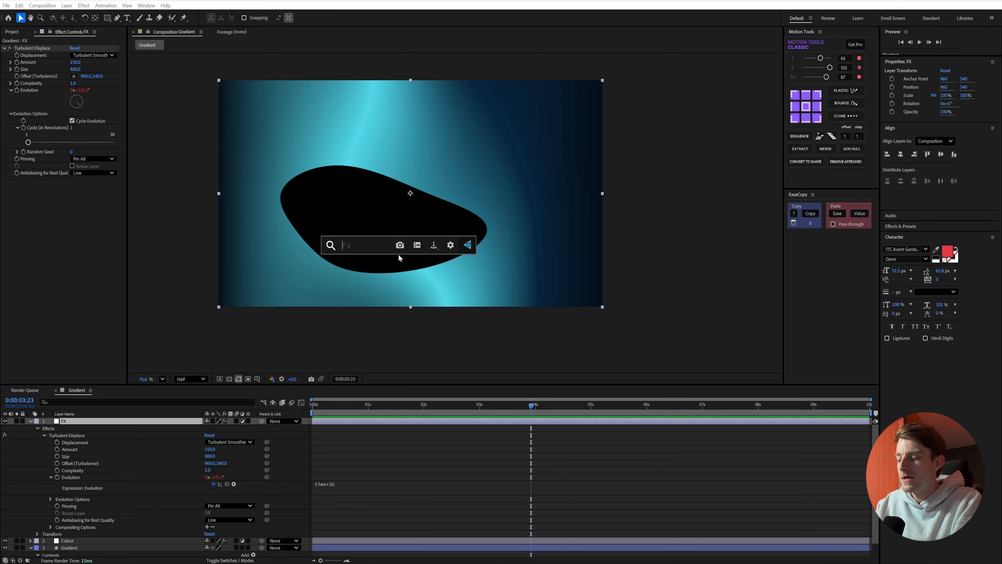
pyautogui.write('cc rep')
pyautogui.press('Return')
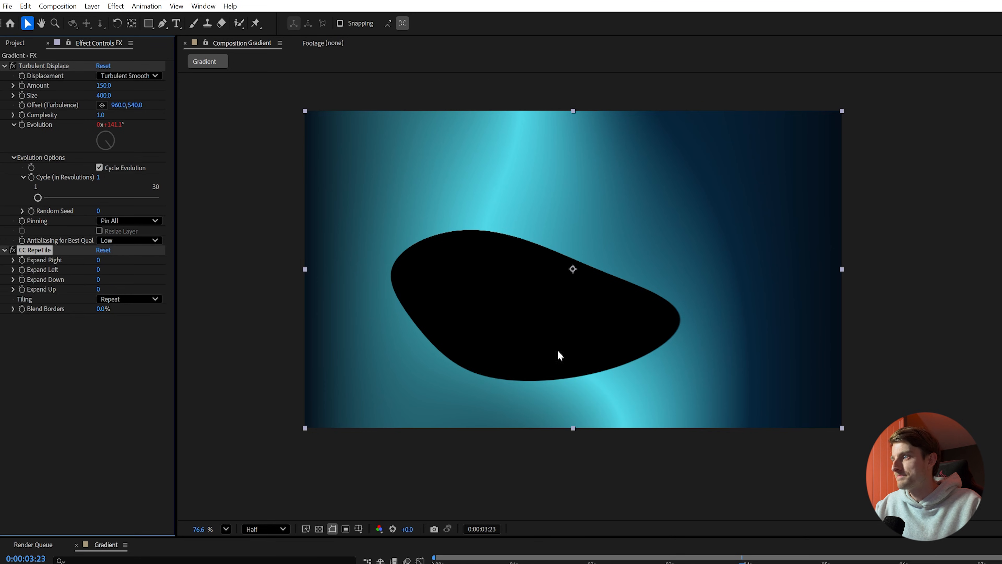
pyautogui.moveTo(38, 251); pyautogui.dragTo(46, 64)
# Set CC RepeTile's Expand Right, Left, Down and Up each to 1500
pyautogui.click(98, 77)
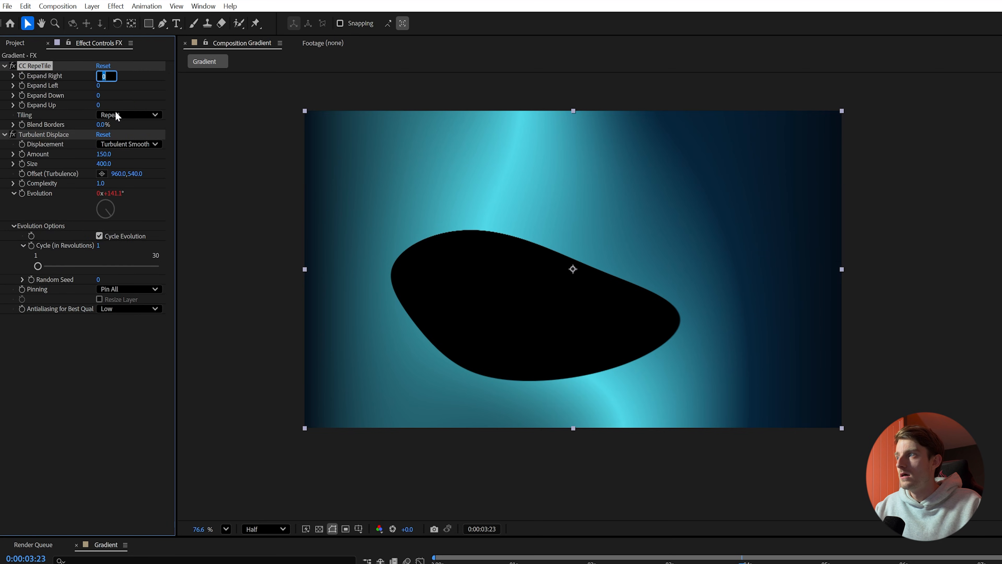
pyautogui.write('1500')
pyautogui.press('Tab')
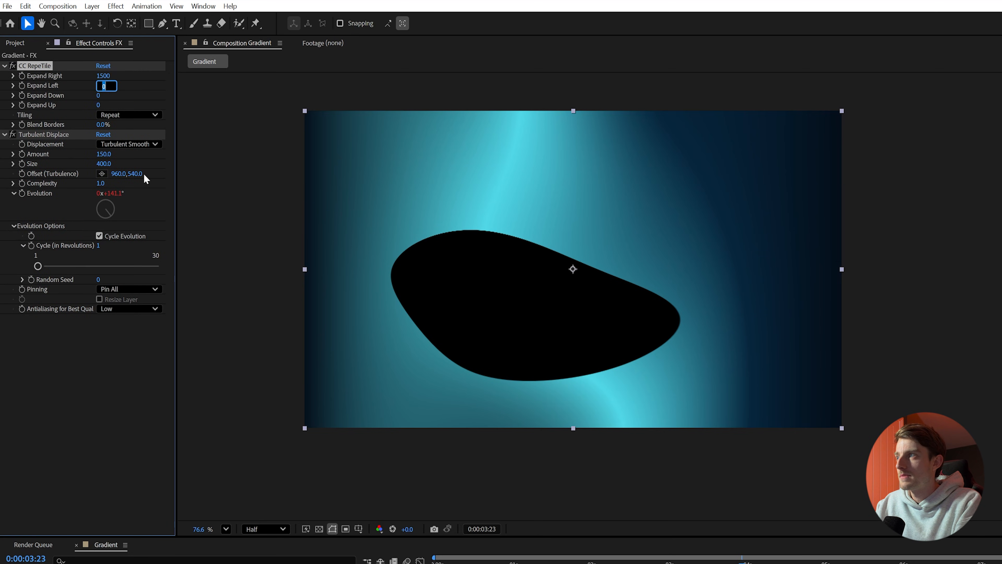
pyautogui.write('1500')
pyautogui.press('Tab')
pyautogui.write('1500')
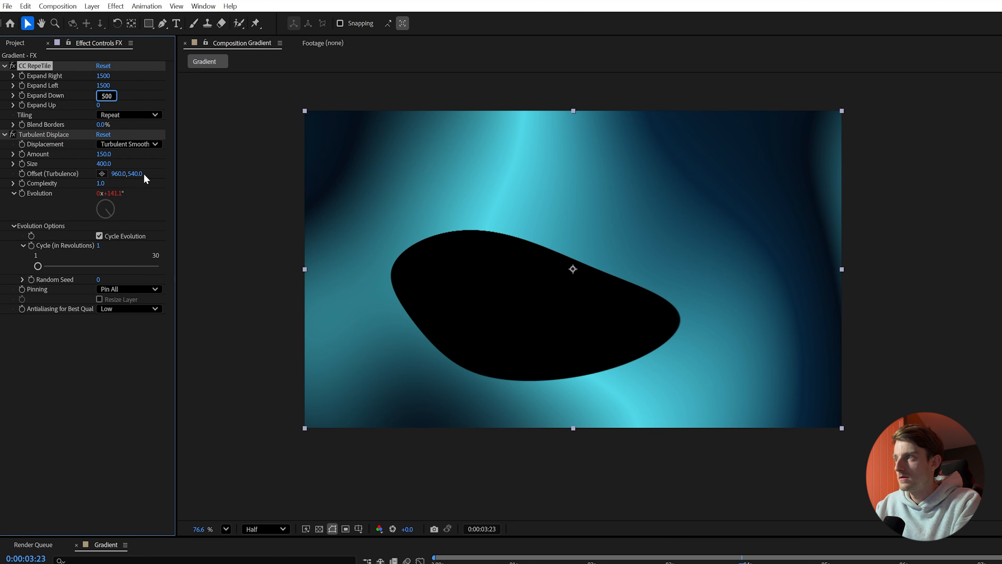
pyautogui.press('Tab')
pyautogui.write('1500')
pyautogui.press('Return')
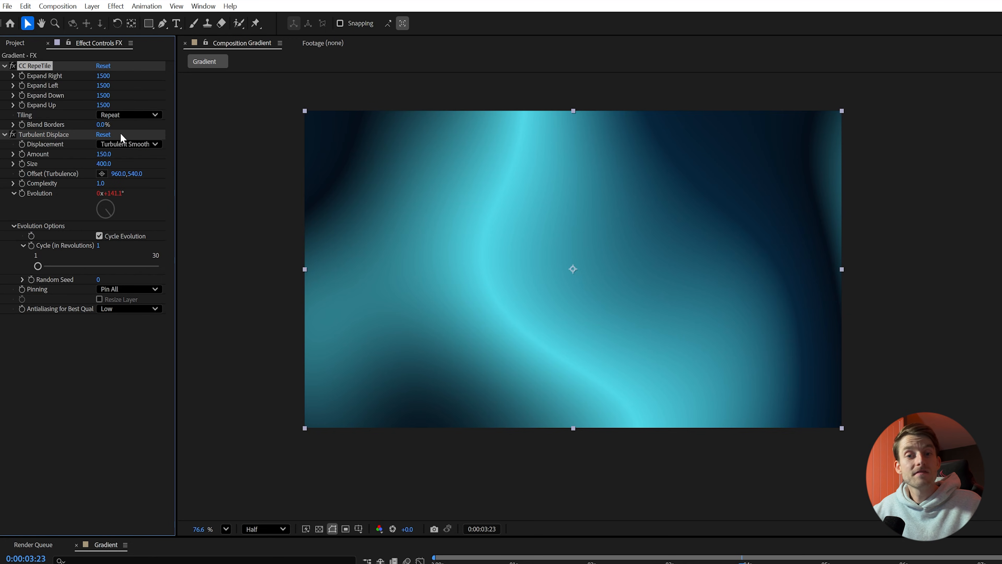
# Set CC RepeTile's Tiling to Unfold and preview the animation from the start of the timeline
pyautogui.click(140, 114)
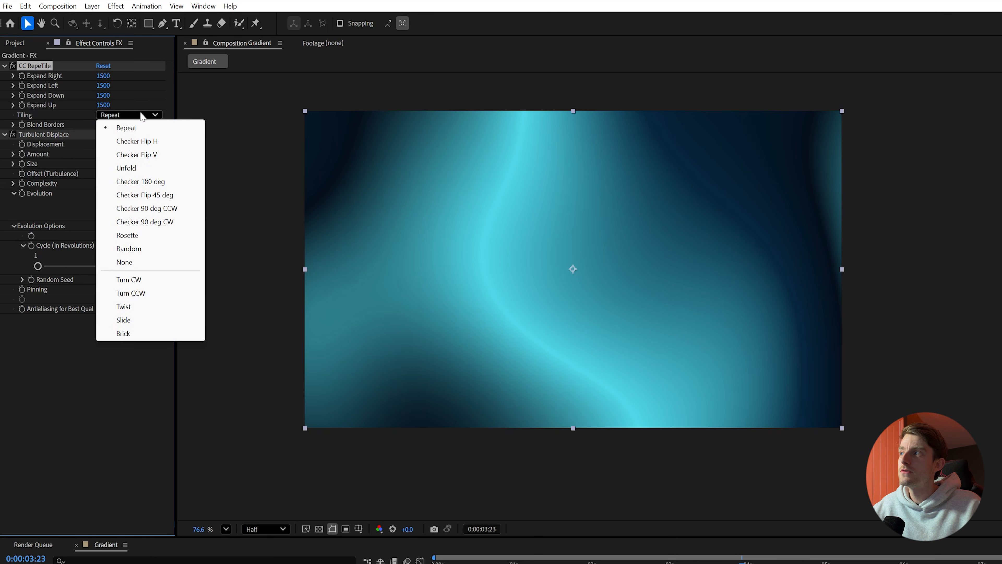
pyautogui.click(151, 172)
pyautogui.moveTo(719, 563); pyautogui.dragTo(351, 563)
pyautogui.press('space')
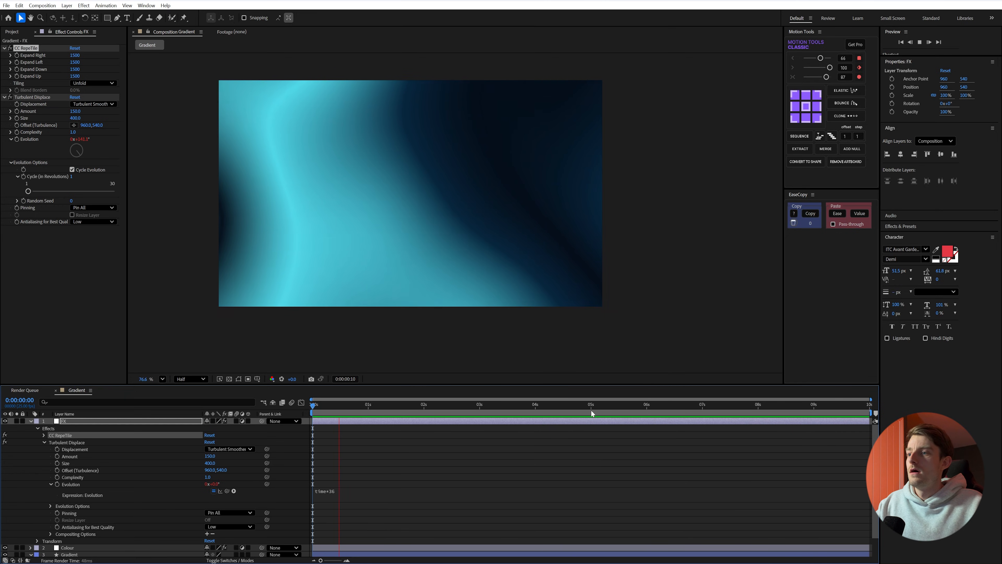
pyautogui.click(555, 410)
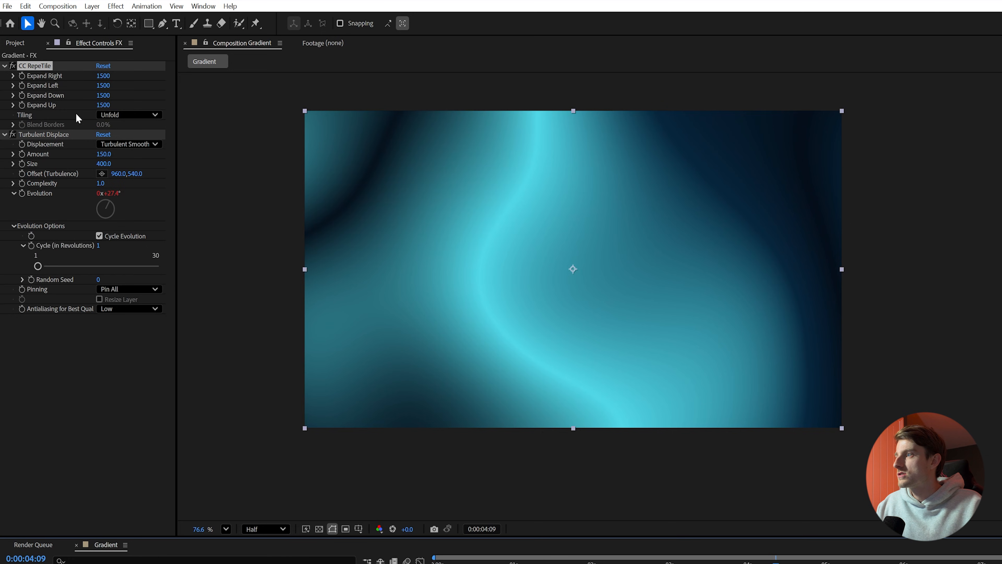
# Duplicate Turbulent Displace on the FX layer and set the copy's Amount to 113 and Size to 625
pyautogui.click(67, 134)
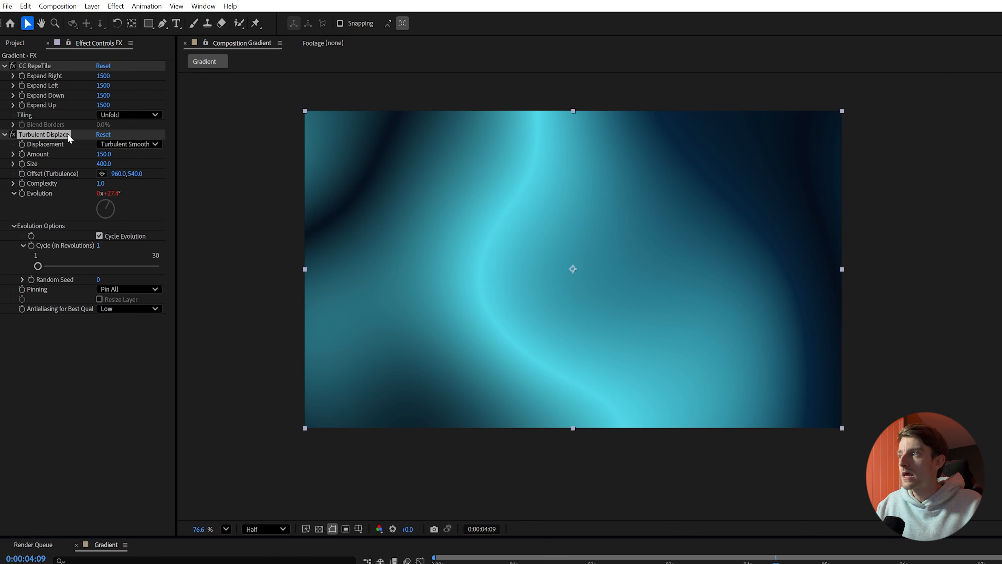
pyautogui.hotkey('ctrl', 'd')
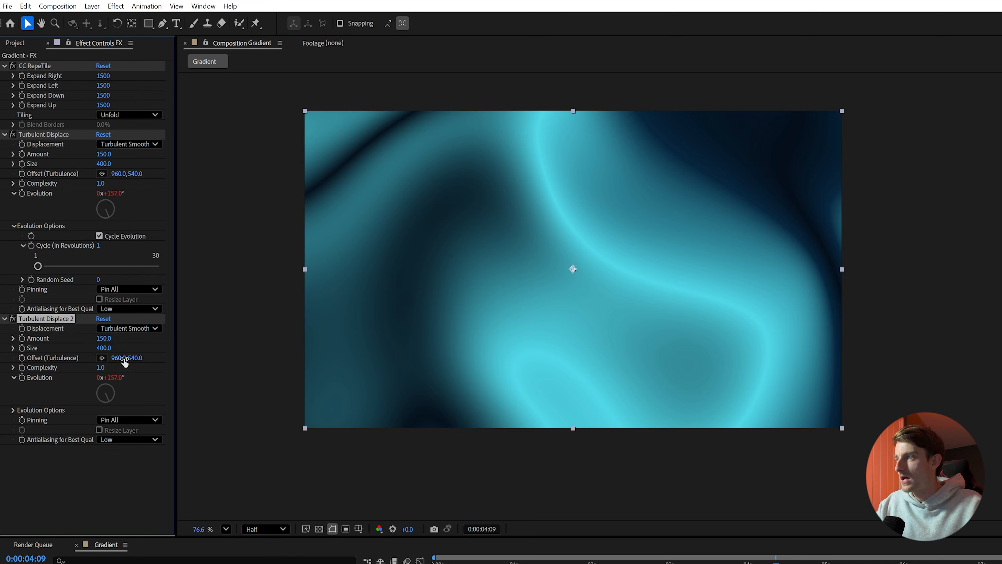
pyautogui.click(104, 338)
pyautogui.write('50')
pyautogui.press('Return')
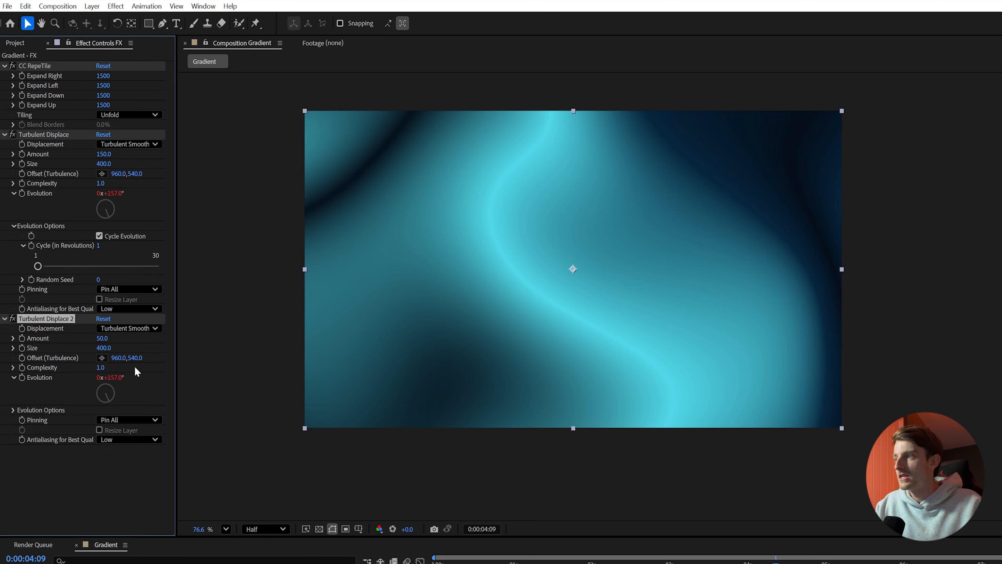
pyautogui.moveTo(103, 343); pyautogui.dragTo(231, 351)
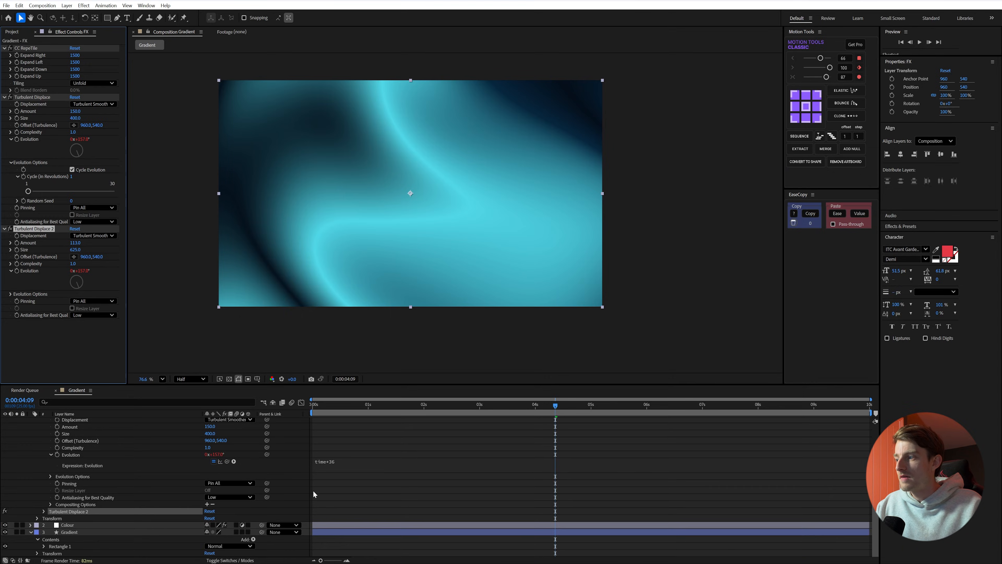
# Hide the Colour layer briefly to inspect the greyscale gradient underneath, and show it again
pyautogui.click(5, 525)
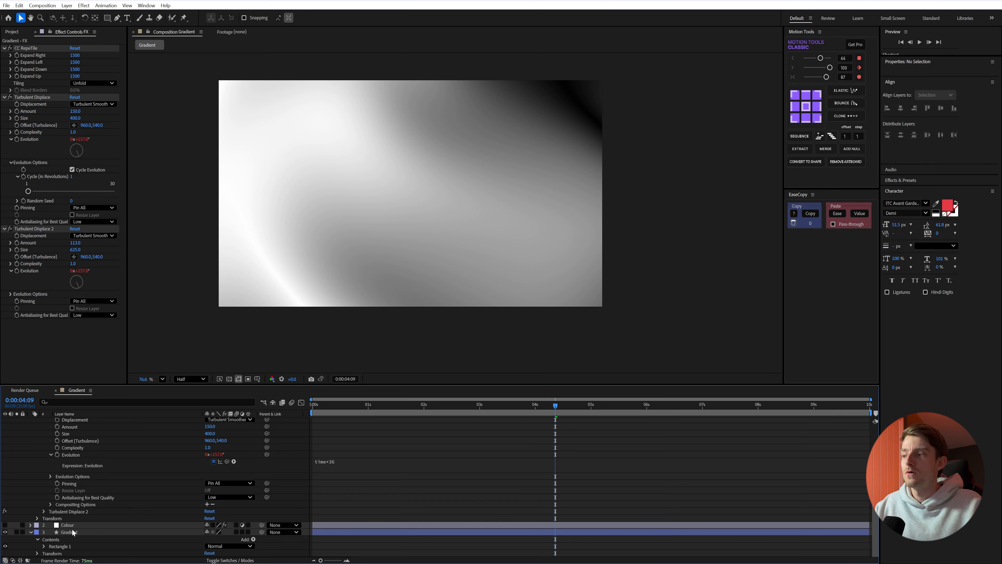
pyautogui.click(4, 525)
pyautogui.scroll(2, 140, 511)
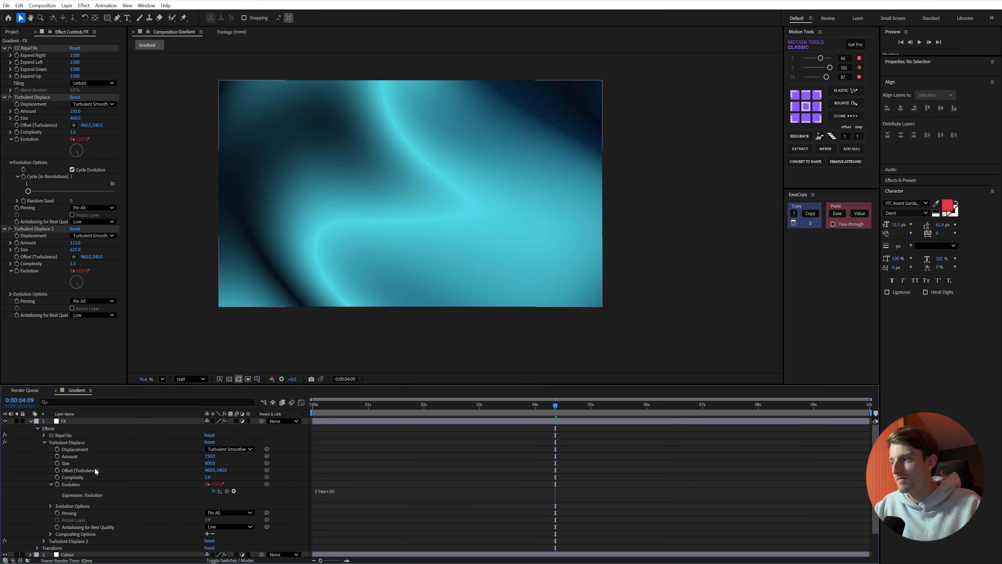
# Set the second Turbulent Displace's Amount to 89 and apply the Twirl effect to the FX layer
pyautogui.moveTo(77, 247); pyautogui.dragTo(58, 237)
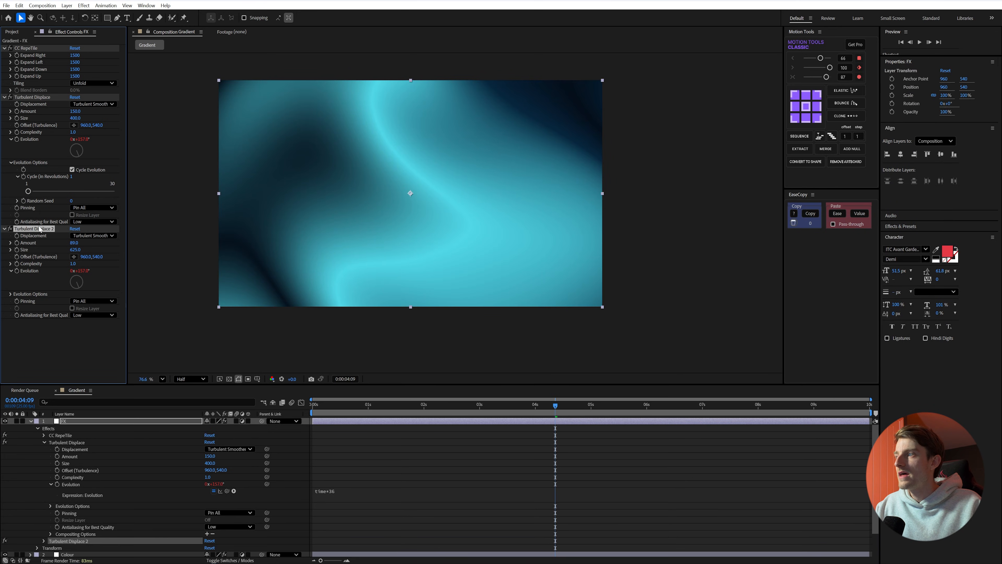
pyautogui.hotkey('ctrl', 'space')
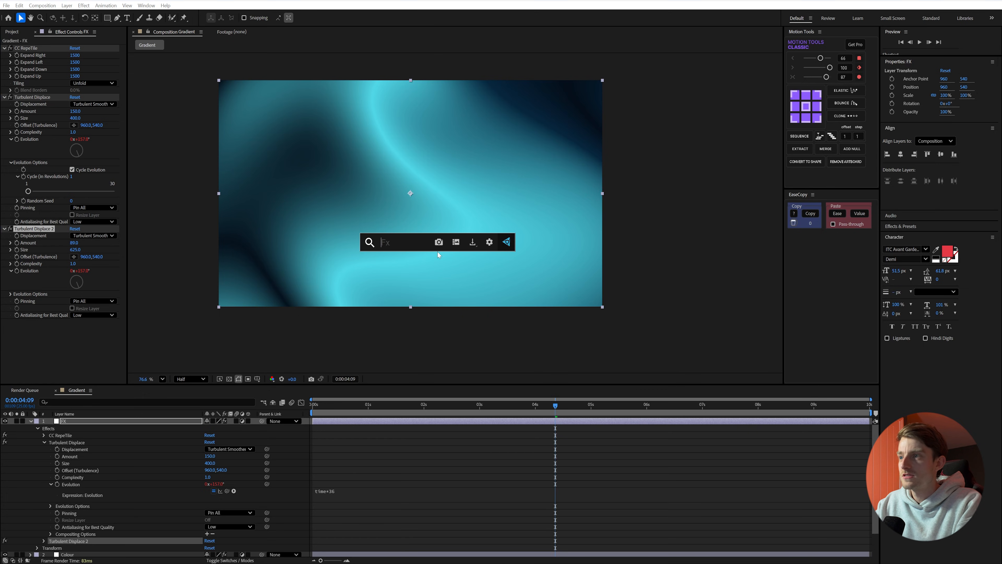
pyautogui.write('twi')
pyautogui.press('Return')
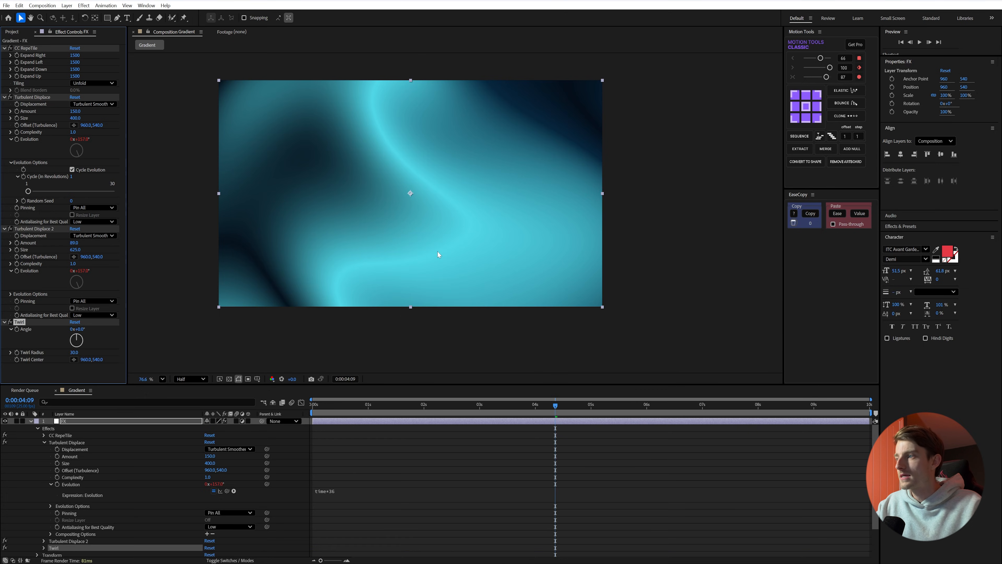
# Set the Twirl Angle to 37° and the Twirl Radius to 37
pyautogui.moveTo(77, 328); pyautogui.dragTo(90, 328)
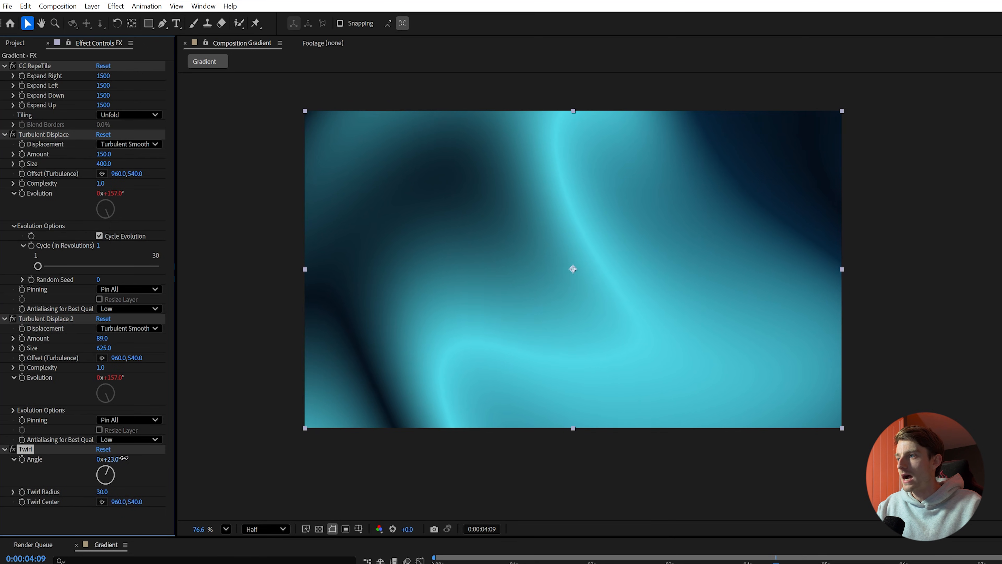
pyautogui.moveTo(123, 457); pyautogui.dragTo(176, 488)
pyautogui.moveTo(111, 459)
pyautogui.mouseDown()
pyautogui.moveTo(74, 467)
pyautogui.moveTo(119, 464)
pyautogui.mouseUp()
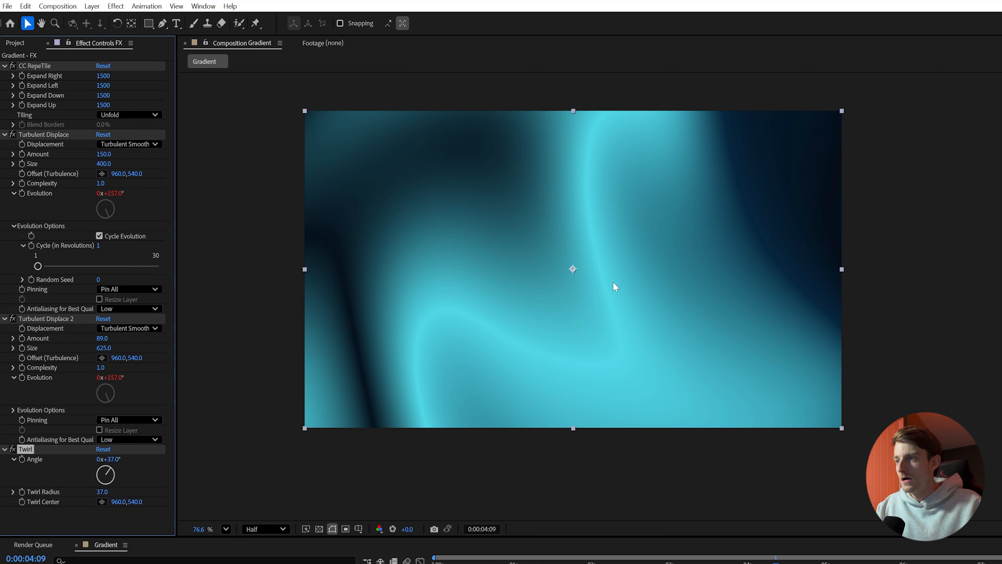
# Apply CC Smear to the FX layer and spread its From point toward the frame's lower left and its To point toward the upper right
pyautogui.hotkey('ctrl', 'space')
pyautogui.write('cc smear')
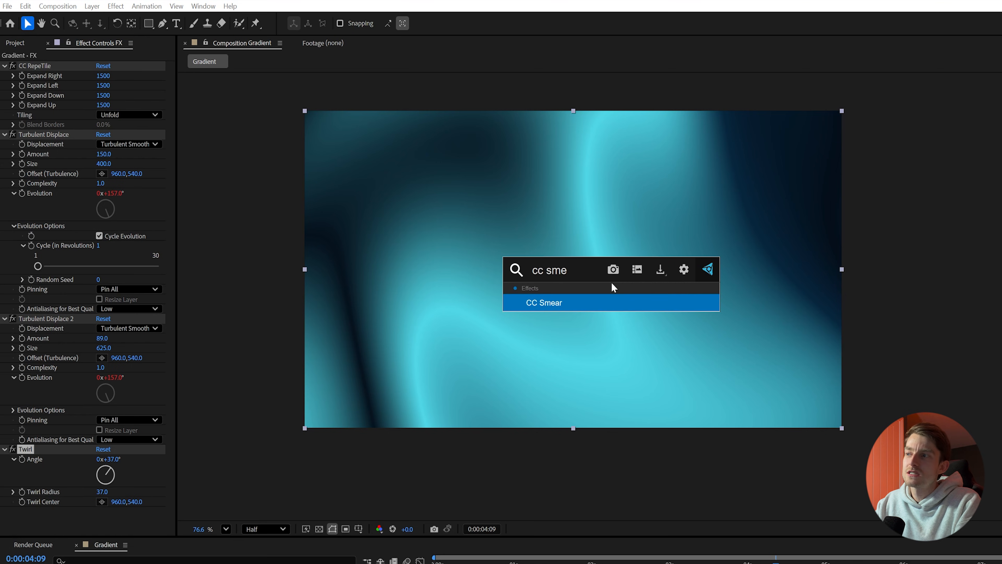
pyautogui.press('Return')
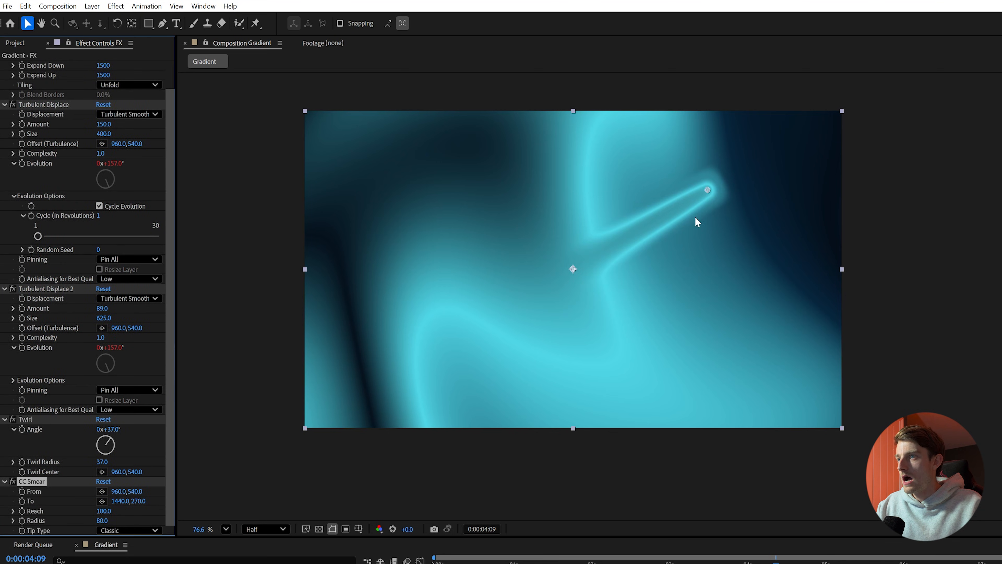
pyautogui.moveTo(708, 189)
pyautogui.mouseDown()
pyautogui.moveTo(834, 117)
pyautogui.moveTo(756, 193)
pyautogui.moveTo(798, 262)
pyautogui.moveTo(813, 266)
pyautogui.moveTo(807, 189)
pyautogui.mouseUp()
pyautogui.moveTo(568, 270)
pyautogui.mouseDown()
pyautogui.moveTo(297, 399)
pyautogui.moveTo(395, 331)
pyautogui.mouseUp()
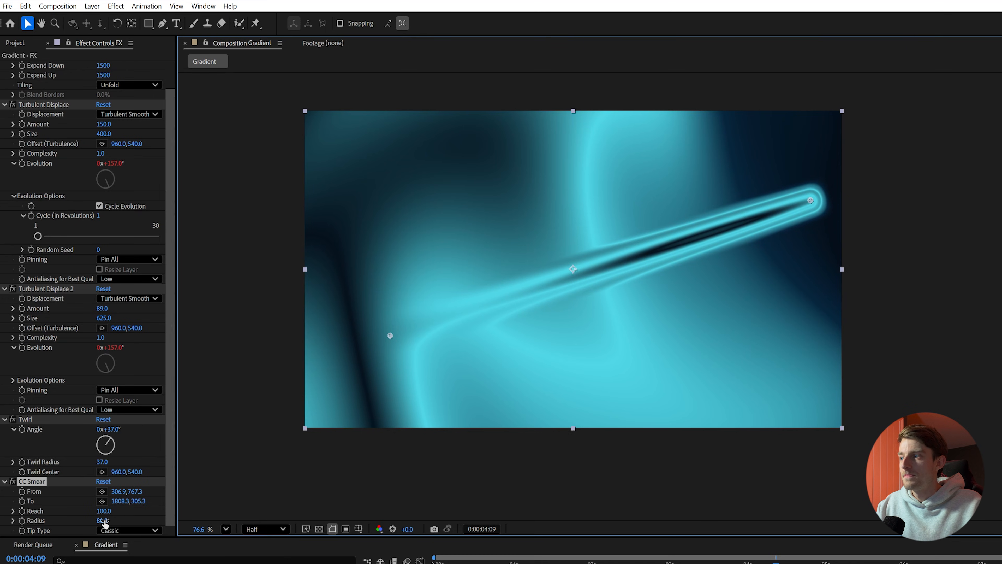
# Set CC Smear's Radius to 336 and its Tip Type to Wizard
pyautogui.moveTo(103, 520)
pyautogui.mouseDown()
pyautogui.moveTo(273, 497)
pyautogui.moveTo(217, 498)
pyautogui.moveTo(223, 504)
pyautogui.moveTo(186, 519)
pyautogui.mouseUp()
pyautogui.click(128, 532)
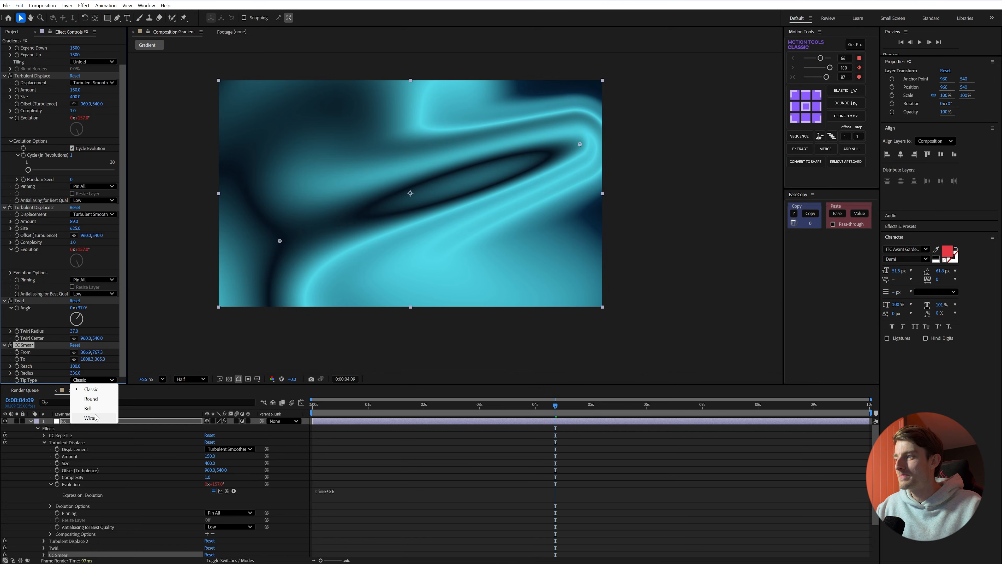
pyautogui.click(91, 418)
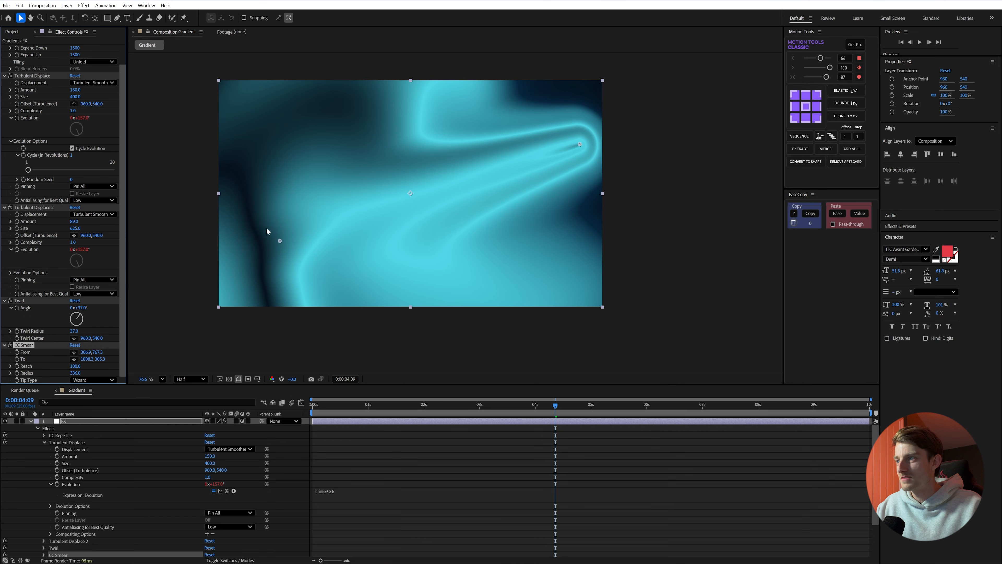
# Move CC Smear's From point just below the frame's bottom centre and its To point just beyond the top-right corner, and preview the animation
pyautogui.moveTo(281, 240)
pyautogui.mouseDown()
pyautogui.moveTo(333, 287)
pyautogui.moveTo(401, 311)
pyautogui.mouseUp()
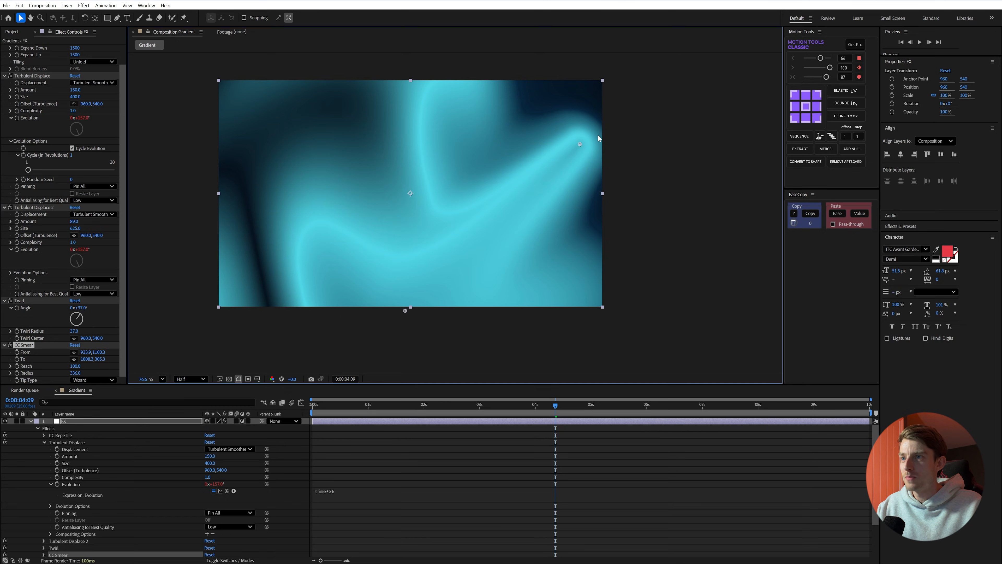
pyautogui.moveTo(580, 147)
pyautogui.mouseDown()
pyautogui.moveTo(334, 128)
pyautogui.moveTo(367, 132)
pyautogui.moveTo(220, 74)
pyautogui.moveTo(410, 148)
pyautogui.moveTo(513, 88)
pyautogui.moveTo(487, 76)
pyautogui.moveTo(611, 74)
pyautogui.mouseUp()
pyautogui.press('space')
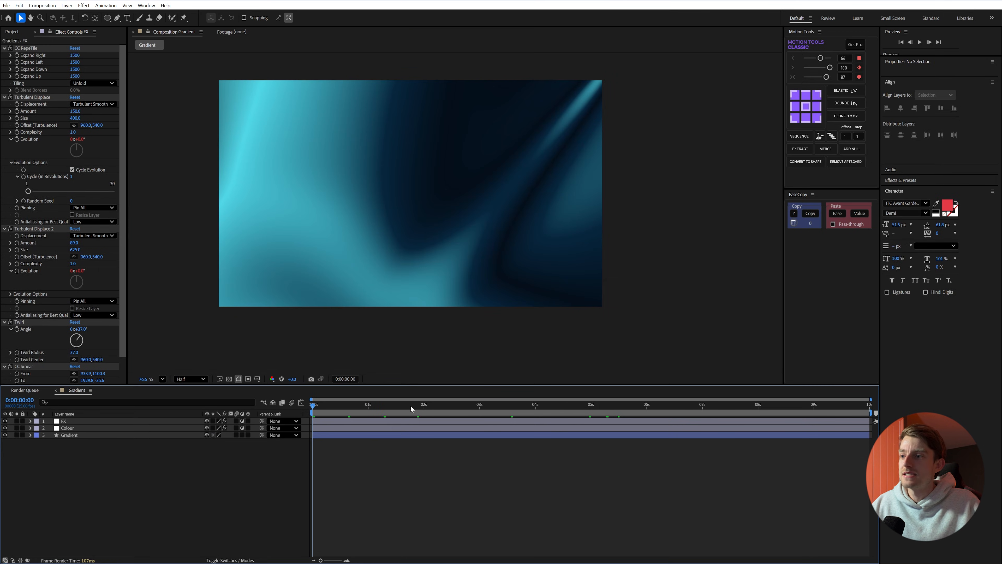
pyautogui.moveTo(411, 405); pyautogui.dragTo(483, 405)
# Apply the Gaussian Blur effect to the FX layer
pyautogui.click(425, 421)
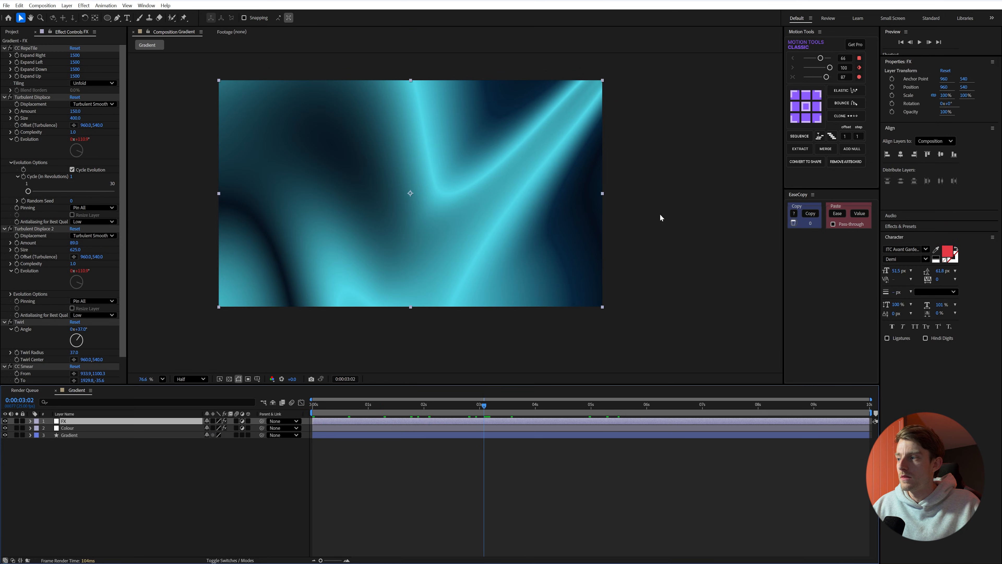
pyautogui.hotkey('ctrl', 'space')
pyautogui.write('gu')
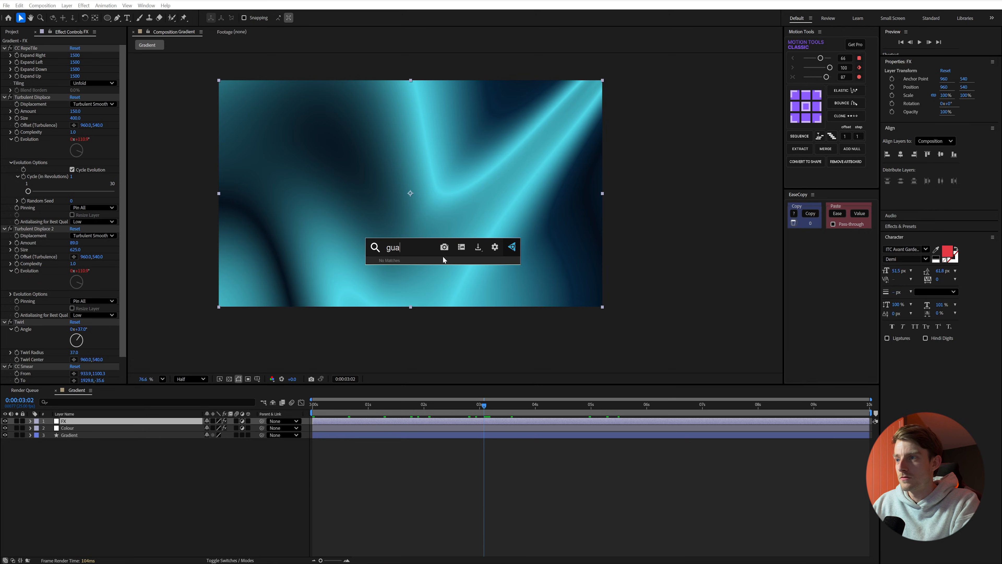
pyautogui.press('BackSpace')
pyautogui.write('aus')
pyautogui.press('Down')
pyautogui.press('Return')
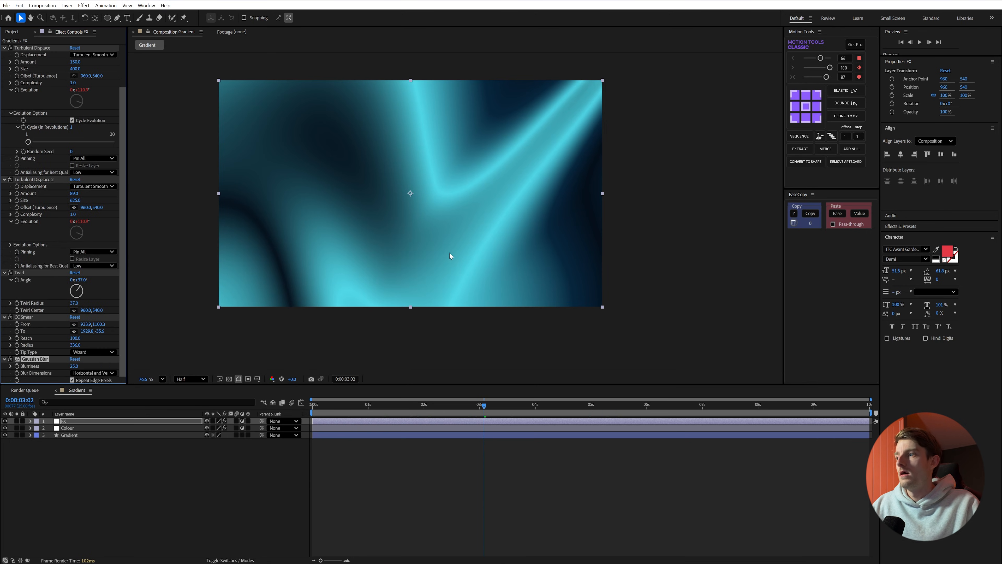
# Set the Gaussian Blur's Blurriness to 250 and preview the softened gradient at different times
pyautogui.click(74, 366)
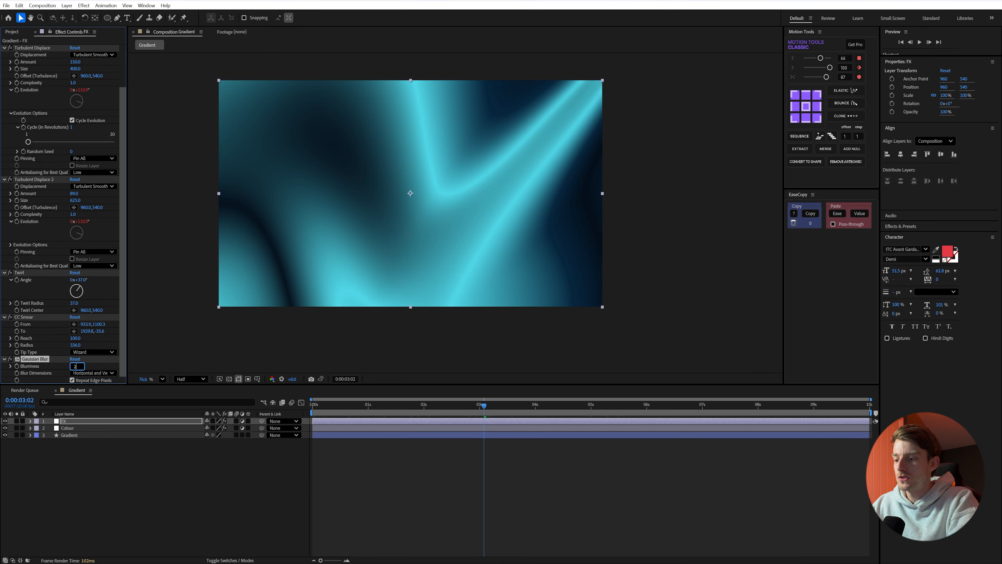
pyautogui.write('250')
pyautogui.press('Return')
pyautogui.moveTo(364, 406); pyautogui.dragTo(319, 407)
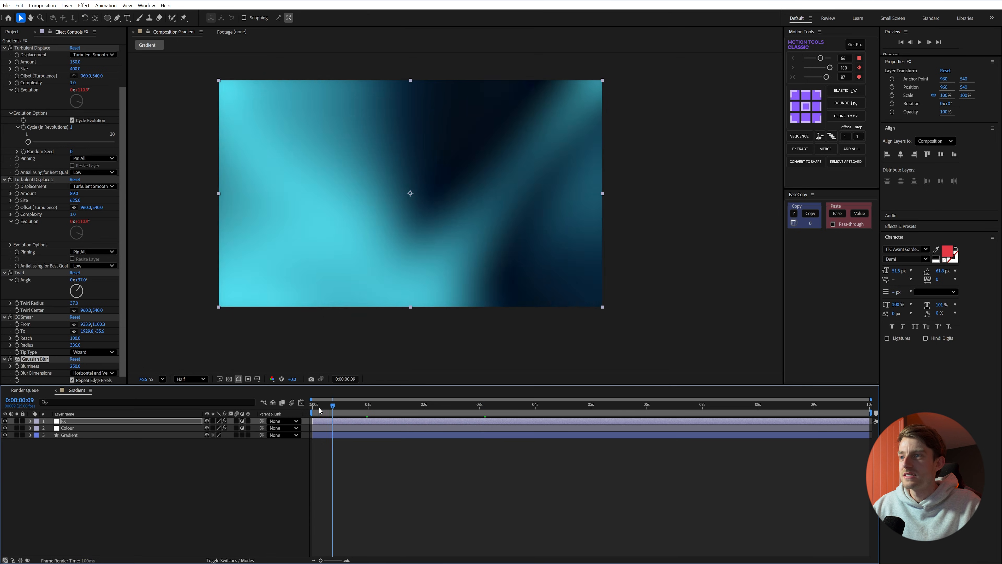
pyautogui.click(427, 406)
pyautogui.press('space')
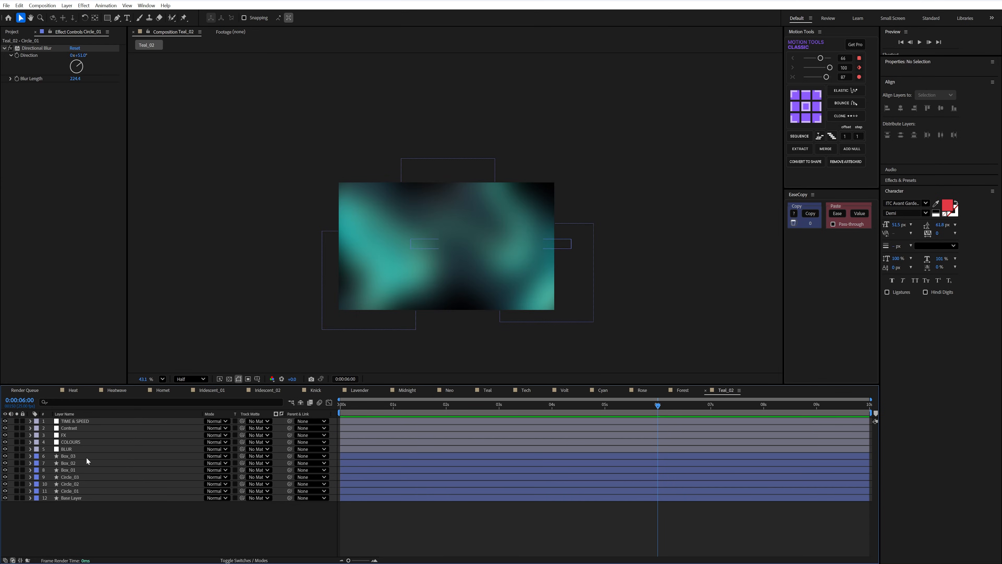
# Hide the five adjustment layers of the Teal_02 composition to inspect its greyscale shapes, show them again and preview the animation
pyautogui.click(6, 443)
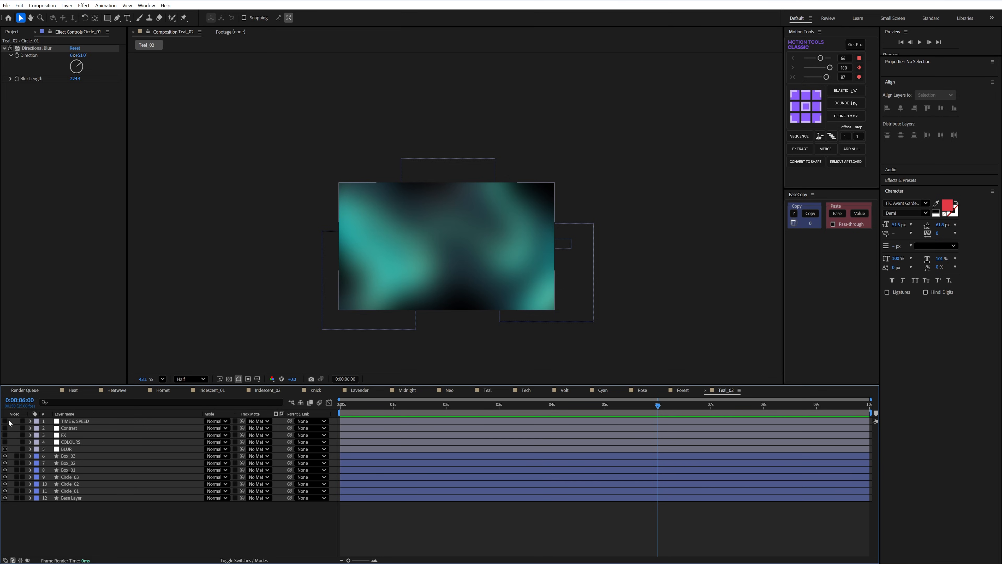
pyautogui.moveTo(6, 449); pyautogui.dragTo(9, 421)
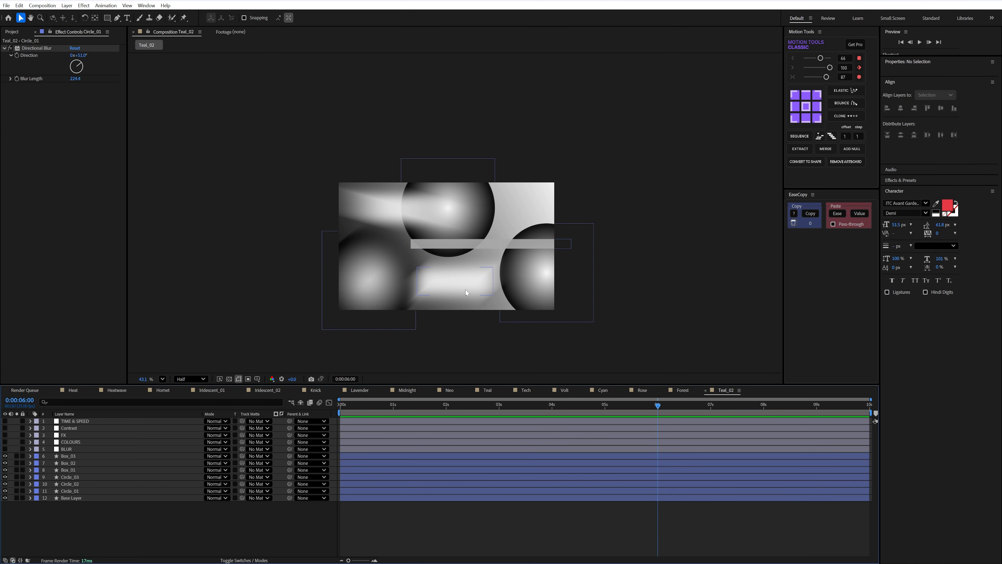
pyautogui.click(78, 492)
pyautogui.moveTo(4, 450); pyautogui.dragTo(6, 431)
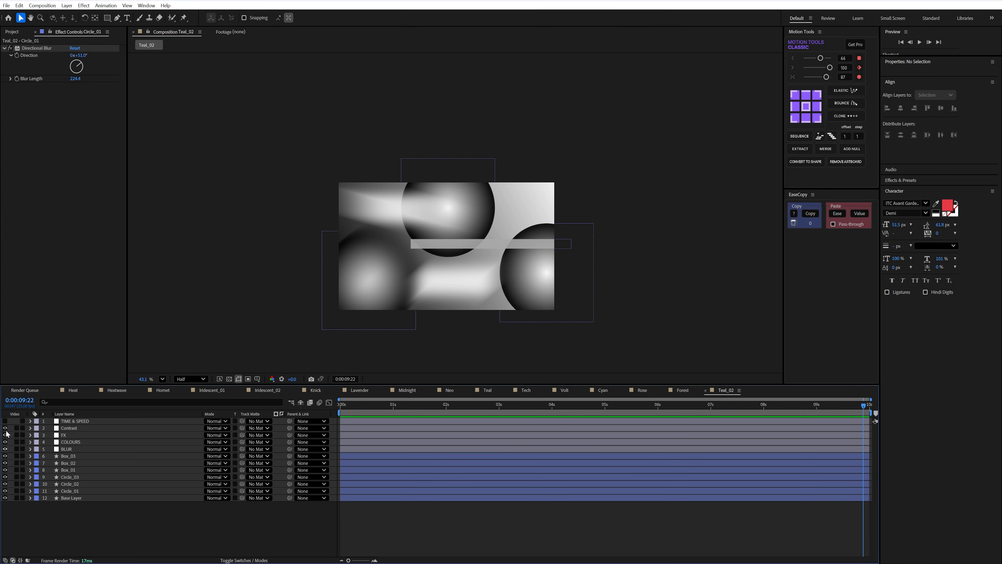
pyautogui.press('space')
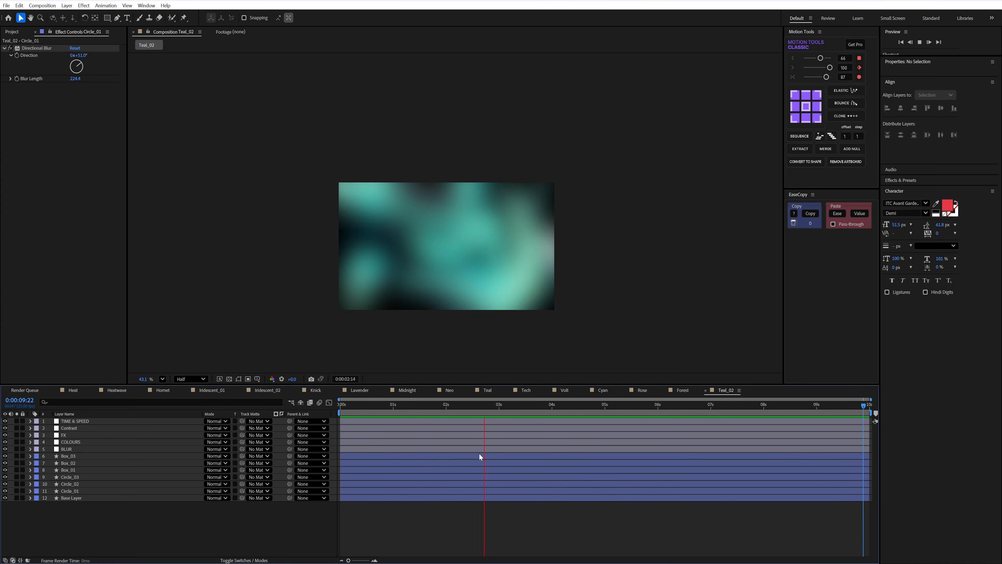
# Open the Iridescent_01 composition, solo its Gradient layer to examine the rectangle and repeater, and unsolo it to preview the animation
pyautogui.click(212, 390)
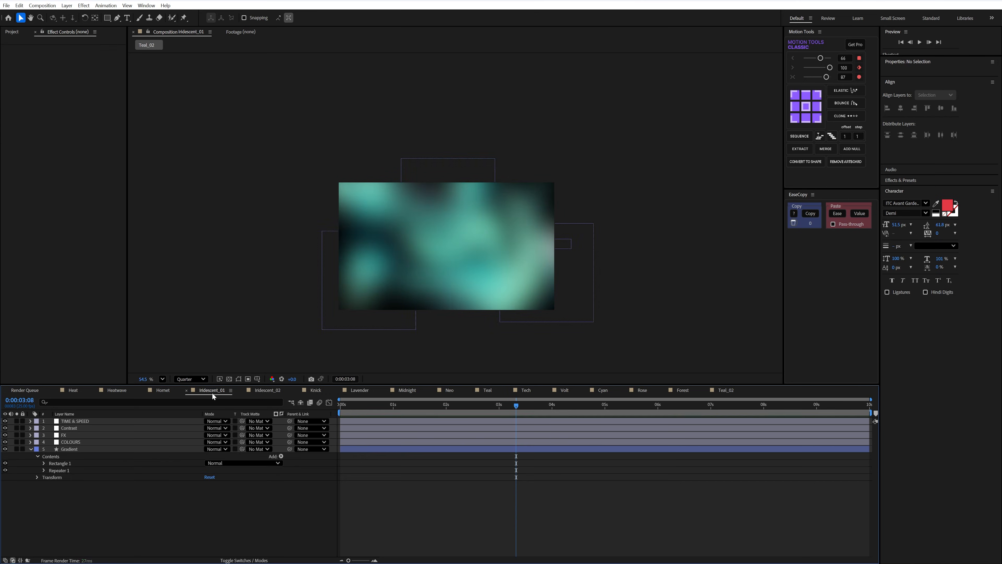
pyautogui.click(16, 449)
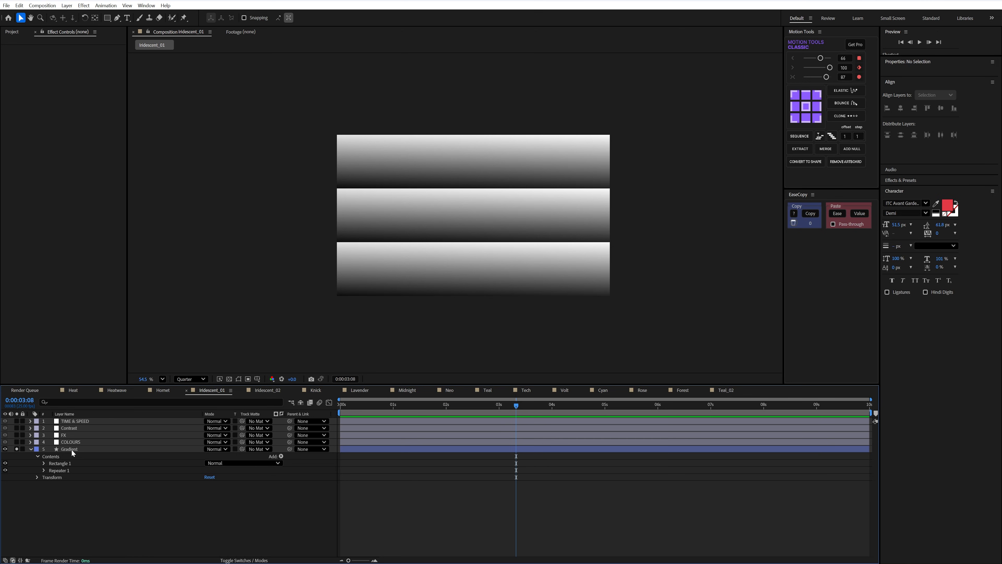
pyautogui.click(78, 450)
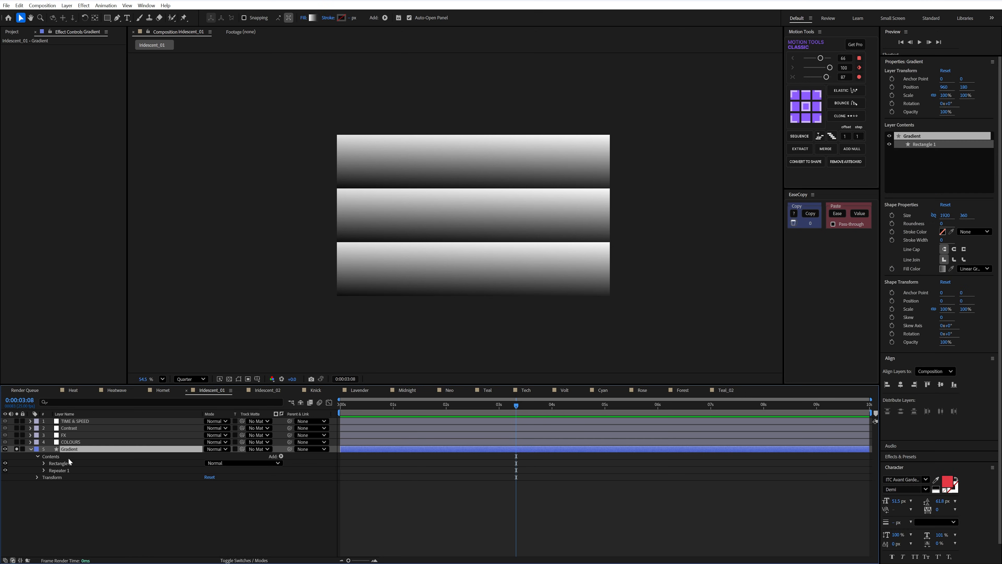
pyautogui.click(5, 470)
pyautogui.click(17, 449)
pyautogui.press('space')
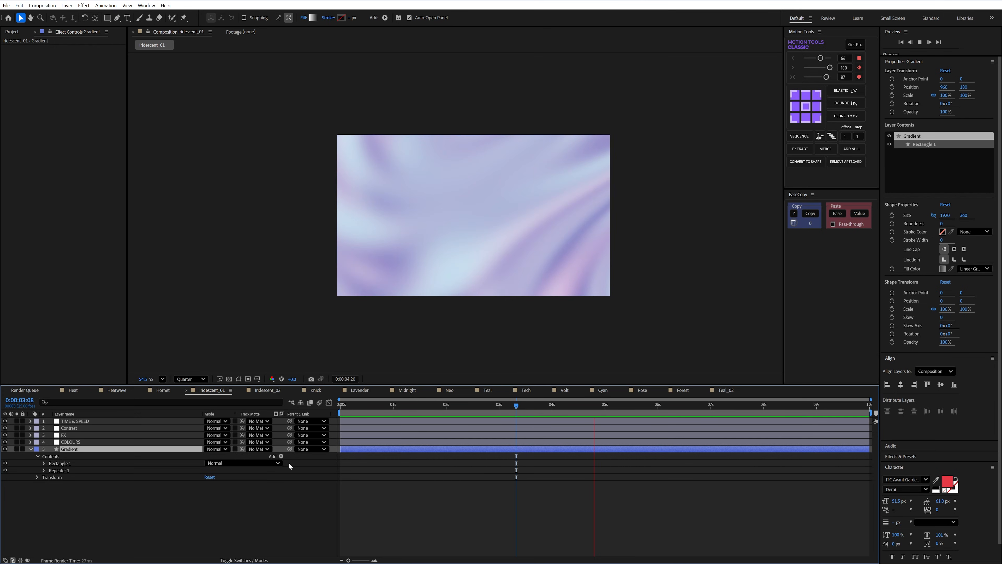
pyautogui.press('space')
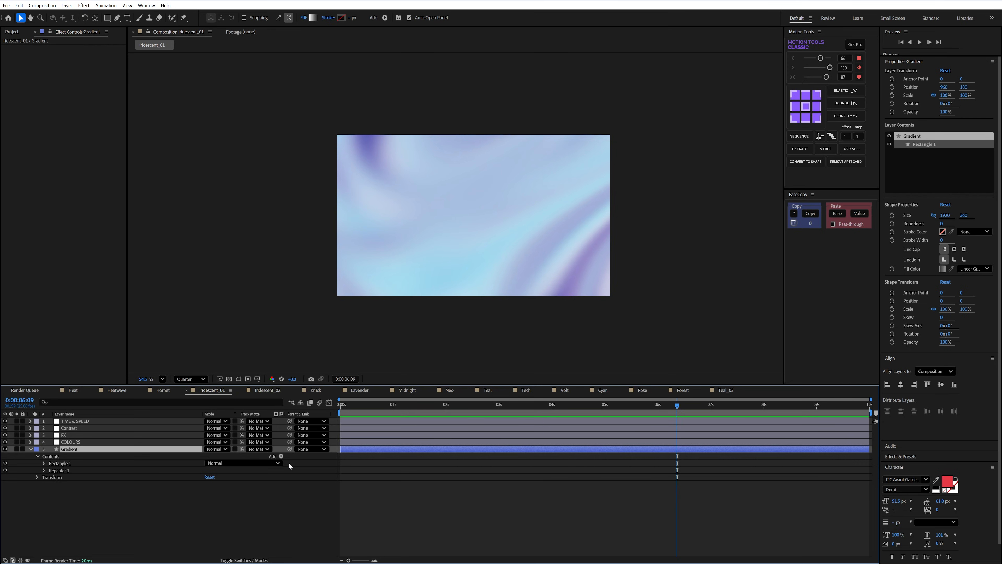